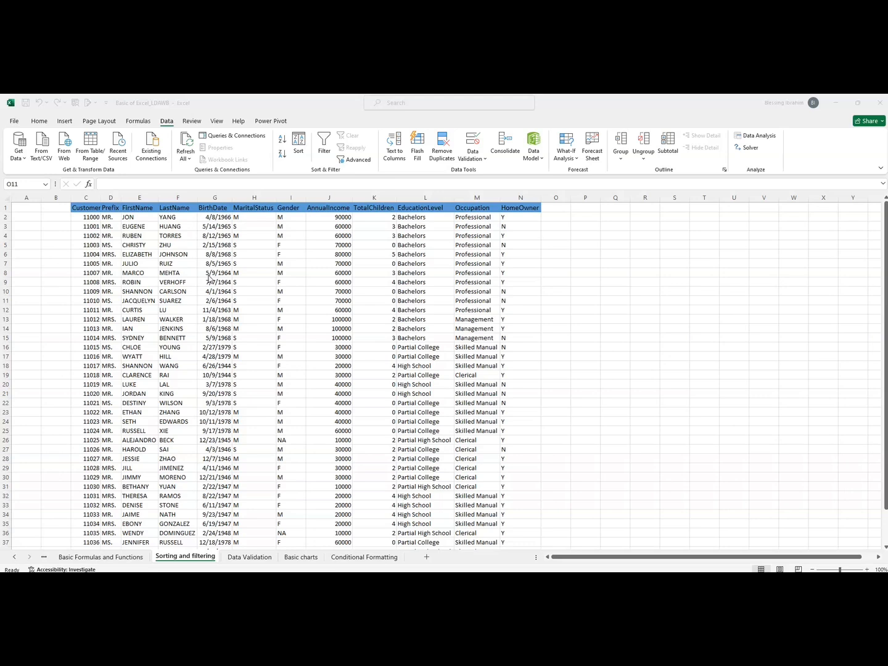
Review the sorting options available for a cell in the FirstName column.
click(130, 217)
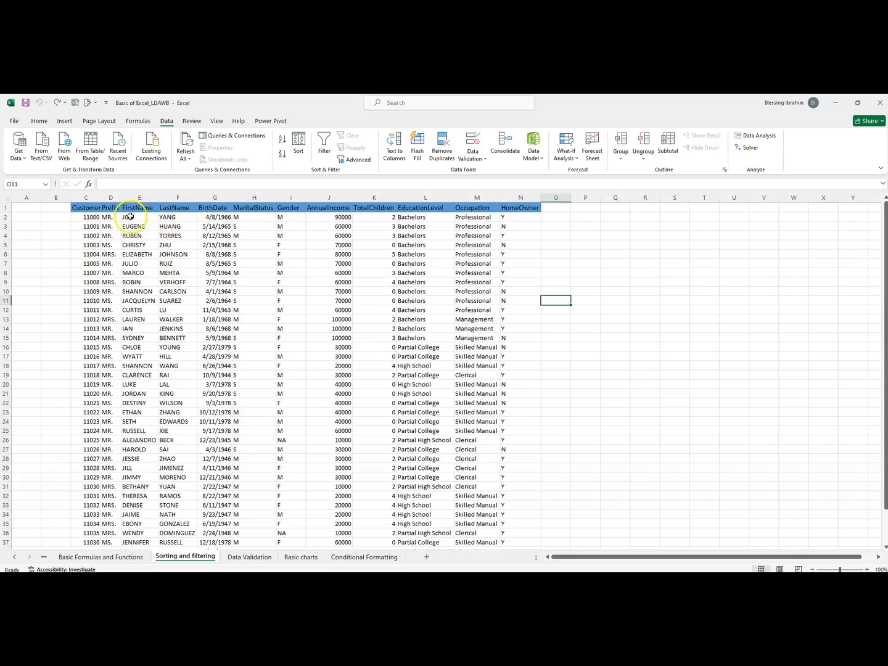
click(131, 217)
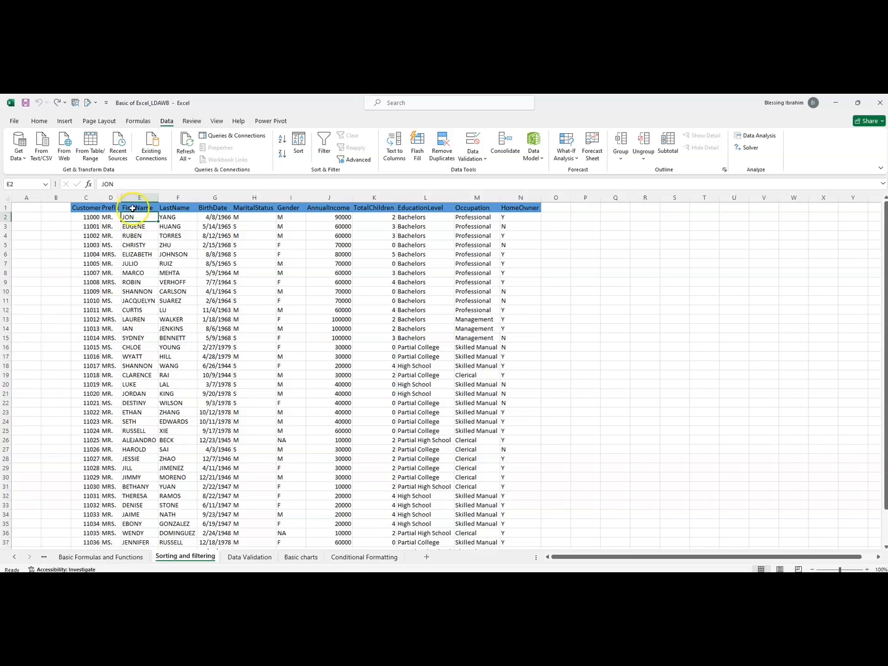
click(133, 208)
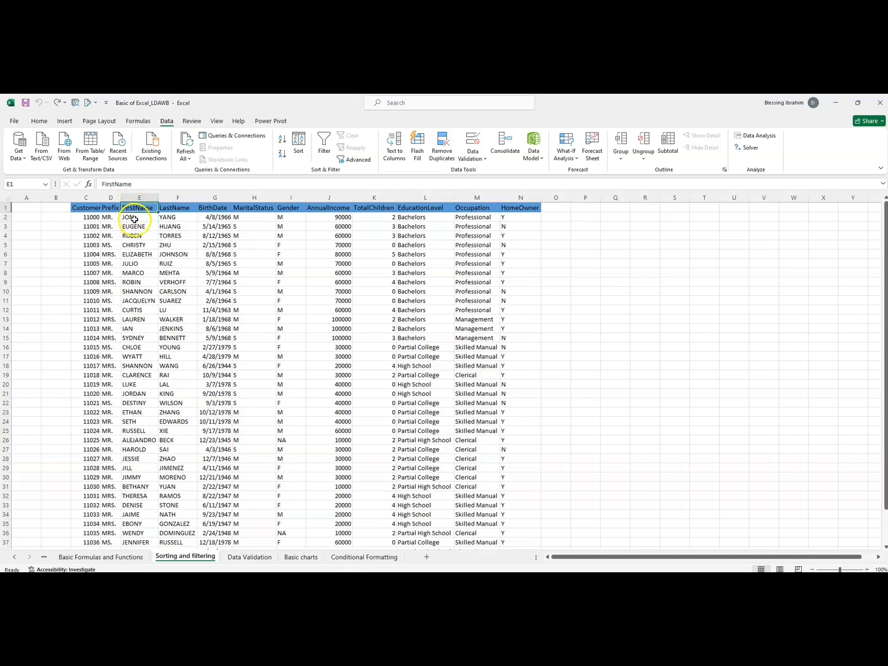
click(133, 219)
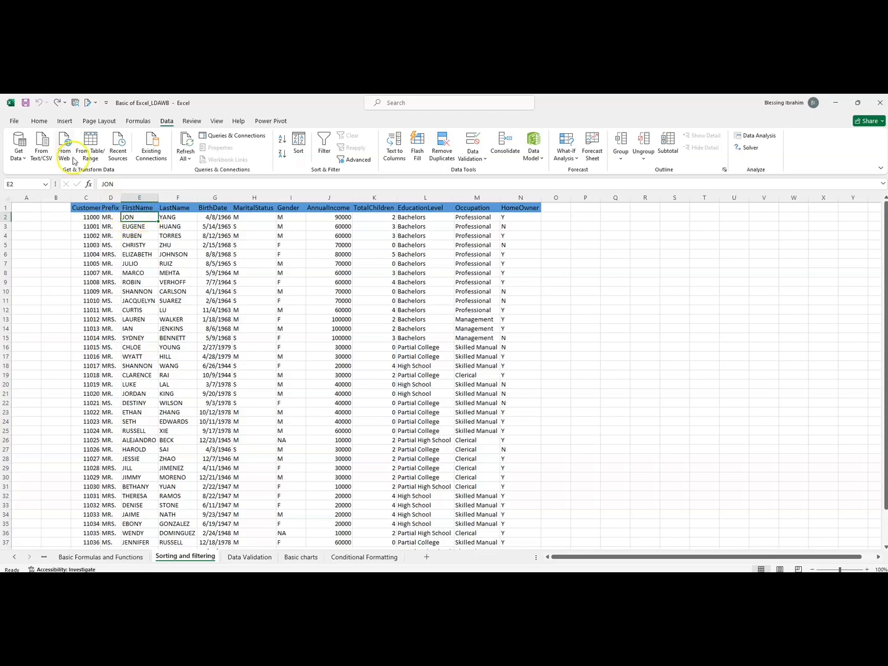
click(39, 122)
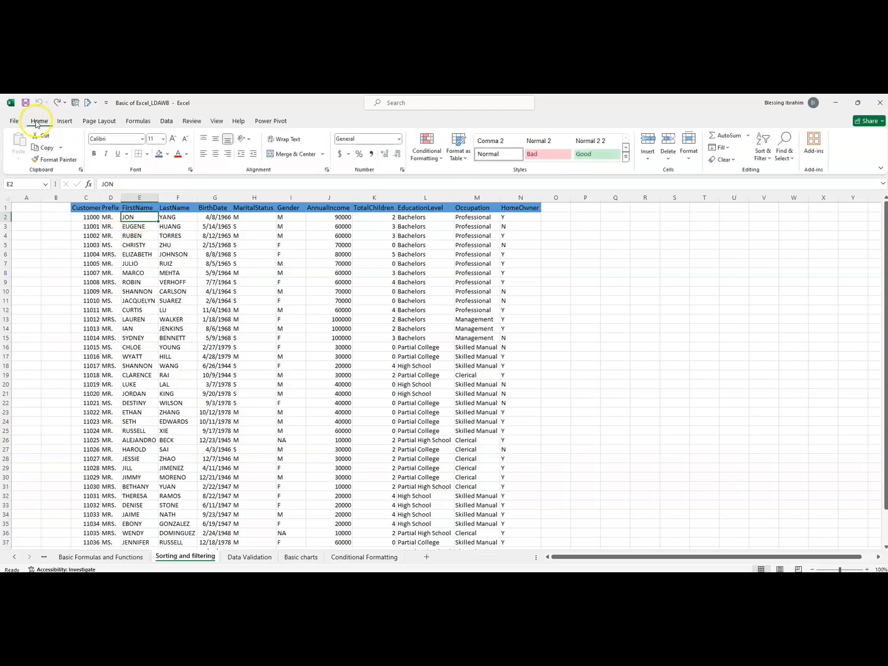
click(769, 159)
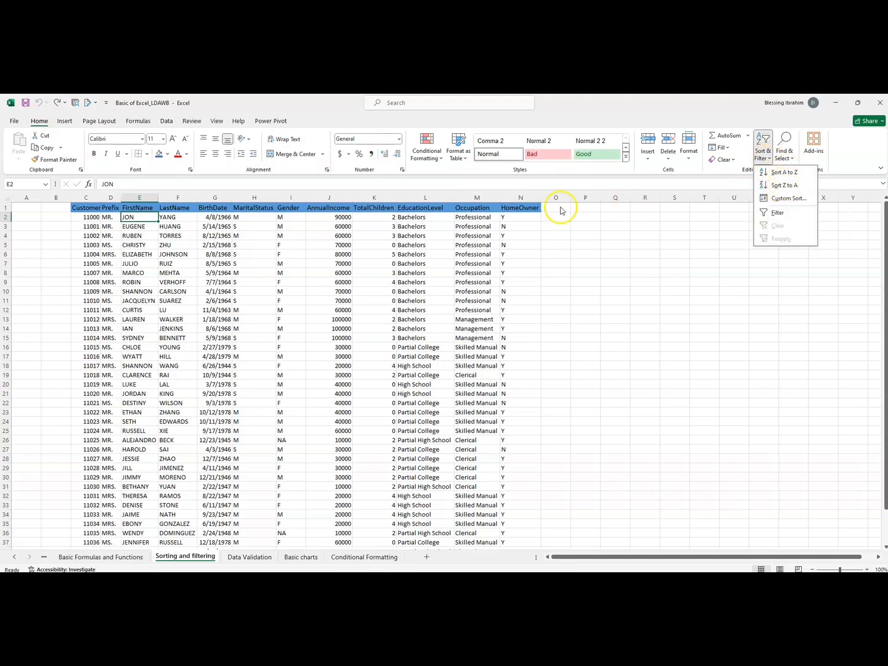
click(137, 214)
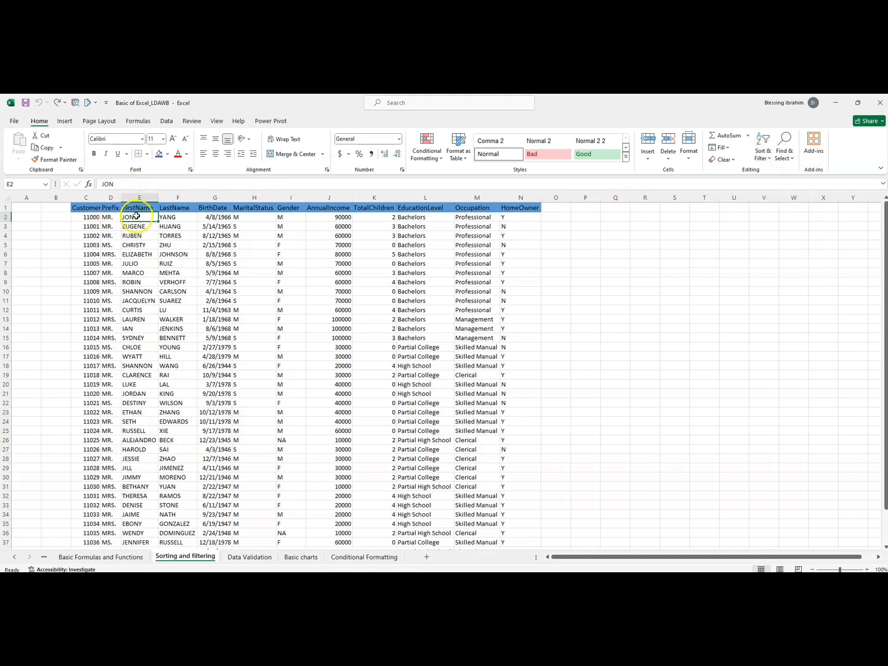
right_click(138, 217)
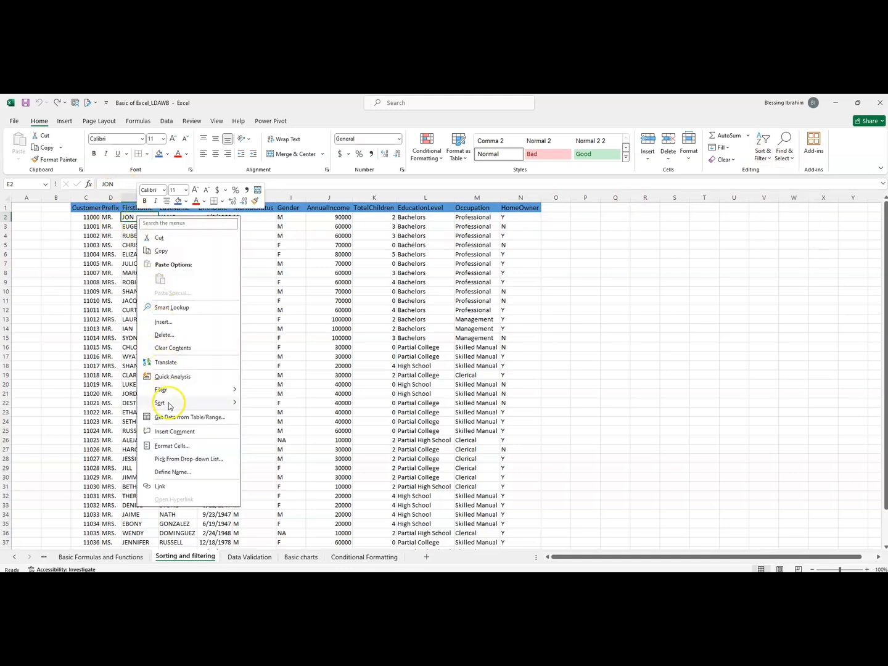
mouse_move(175, 402)
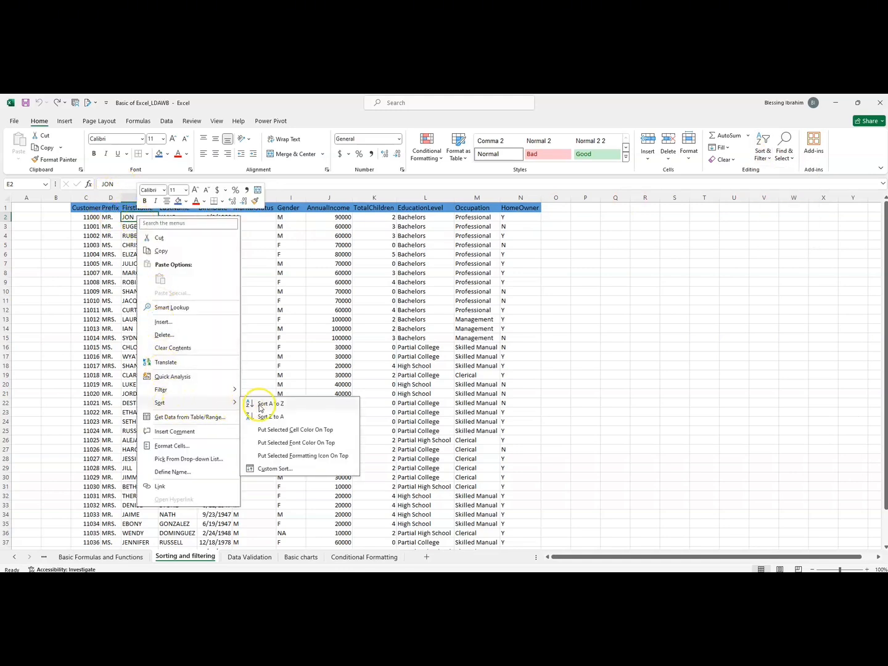
click(258, 325)
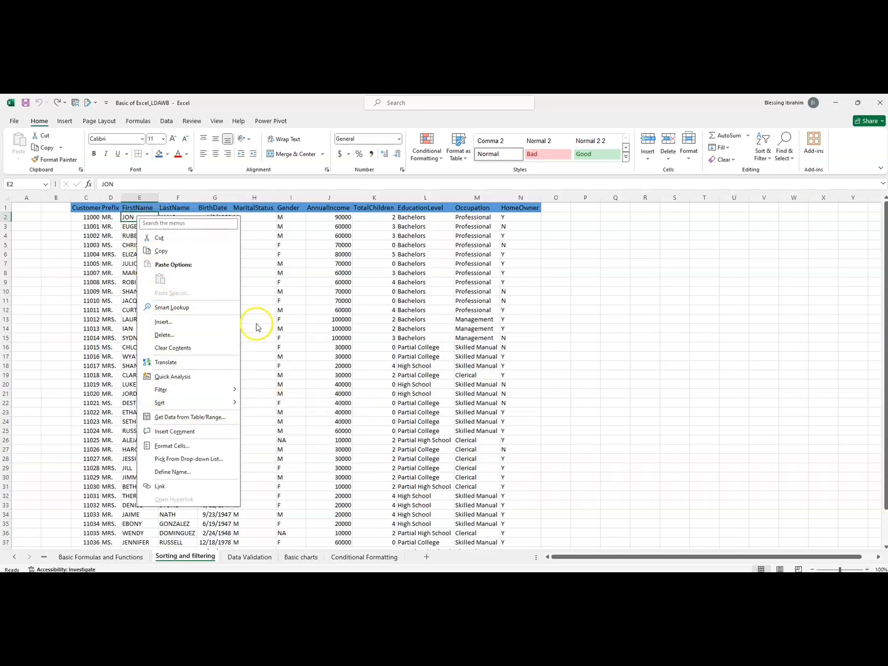
Sort the customer table by FirstName from A to Z.
click(166, 121)
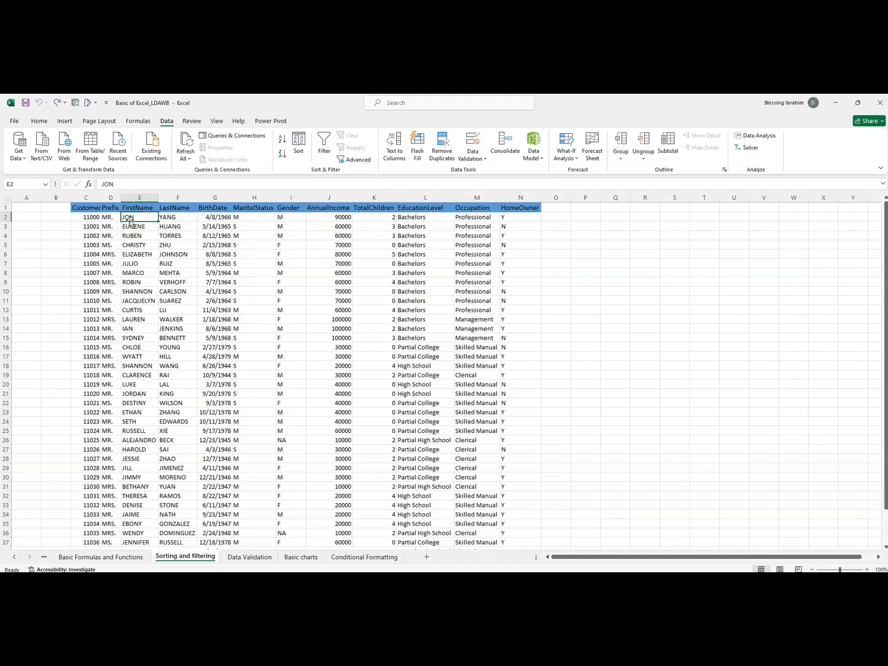
click(282, 143)
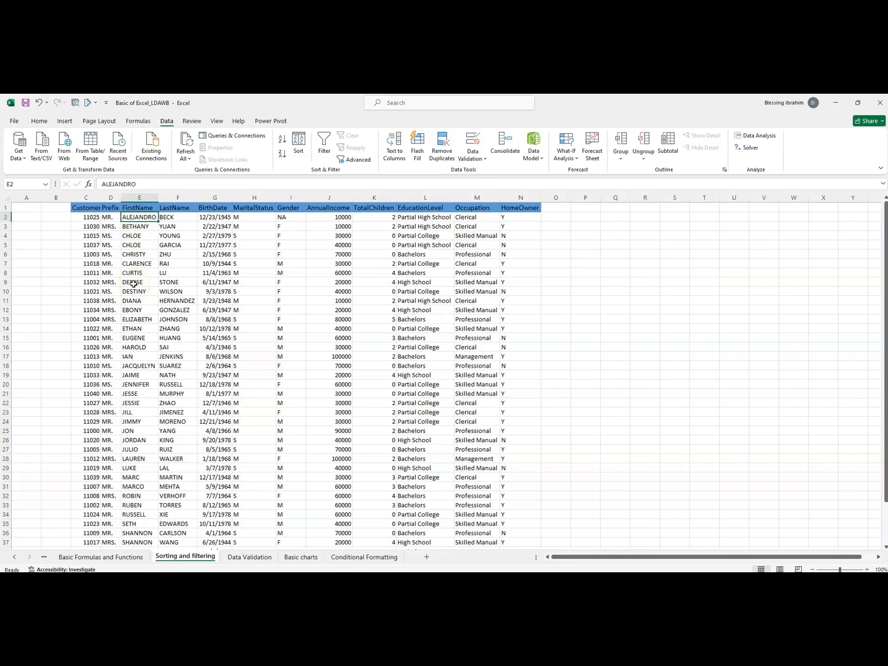
Sort the whole FirstName column from Z to A, expanding the selection so the neighbouring columns move with it.
click(138, 208)
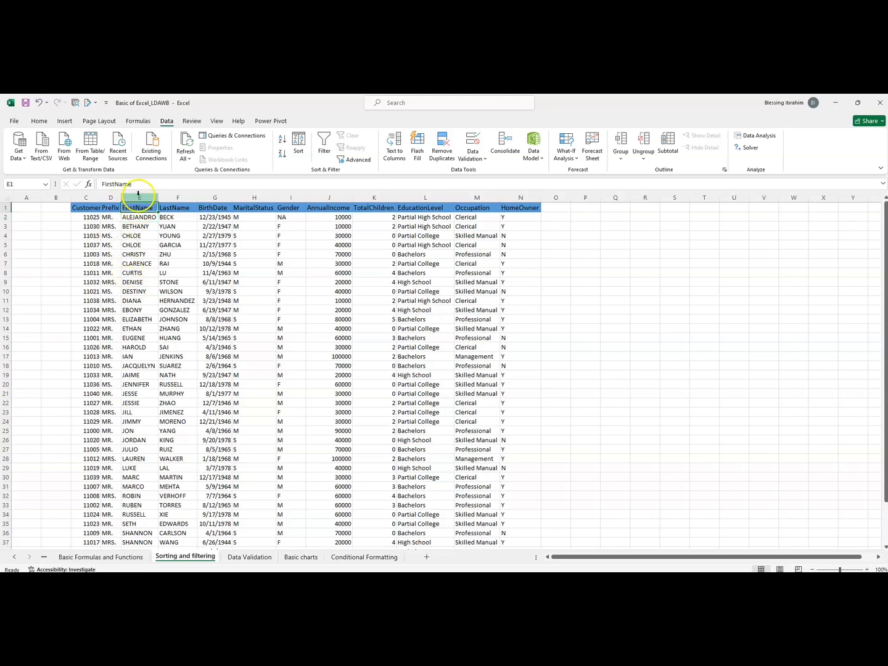
click(137, 198)
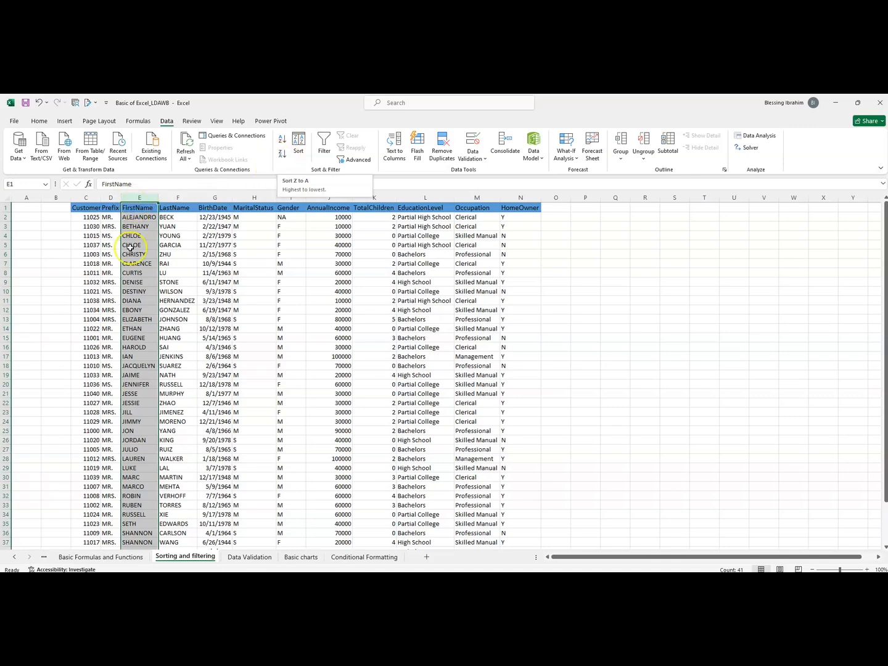
click(281, 154)
drag(392, 237, 373, 237)
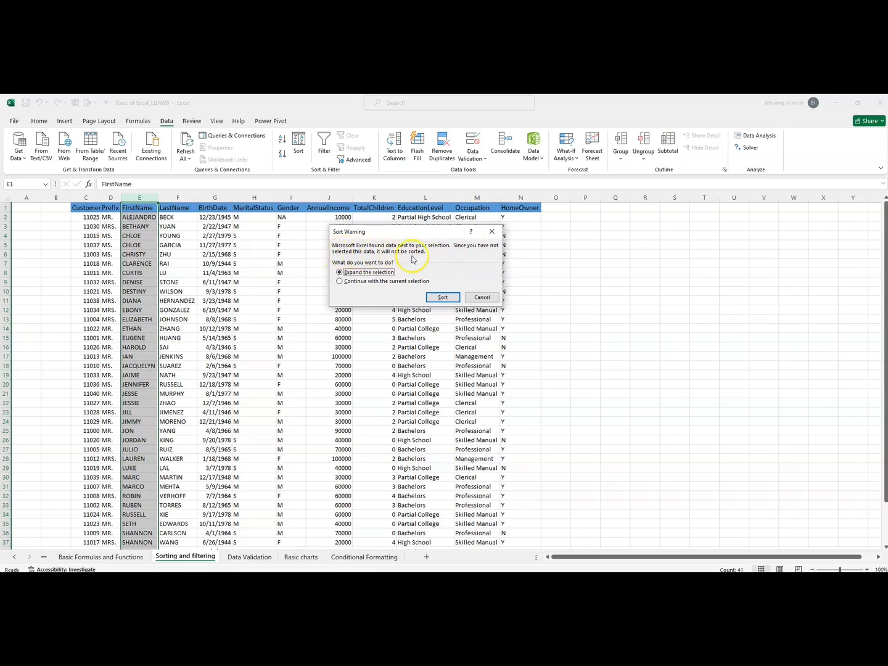
click(346, 281)
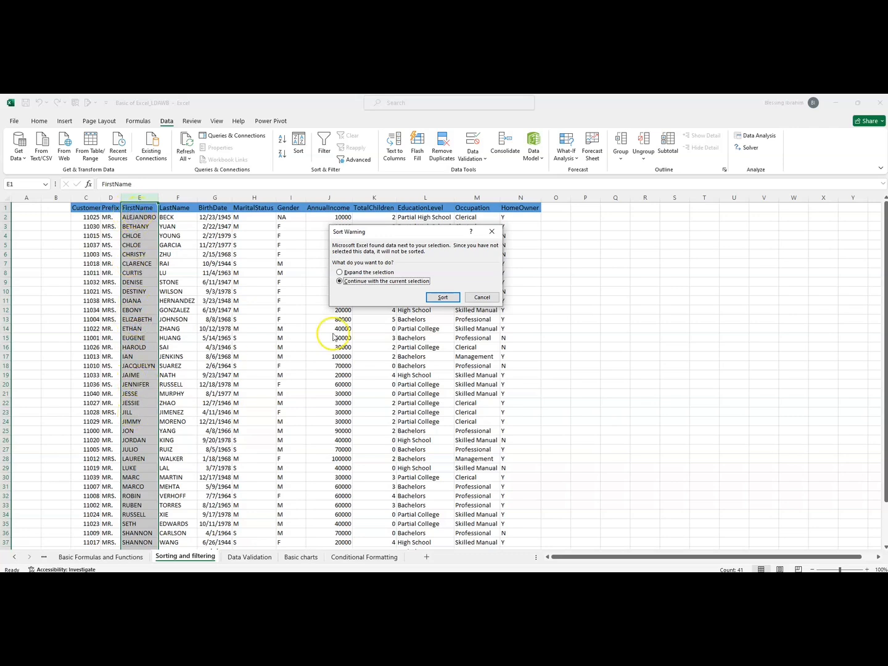
click(340, 273)
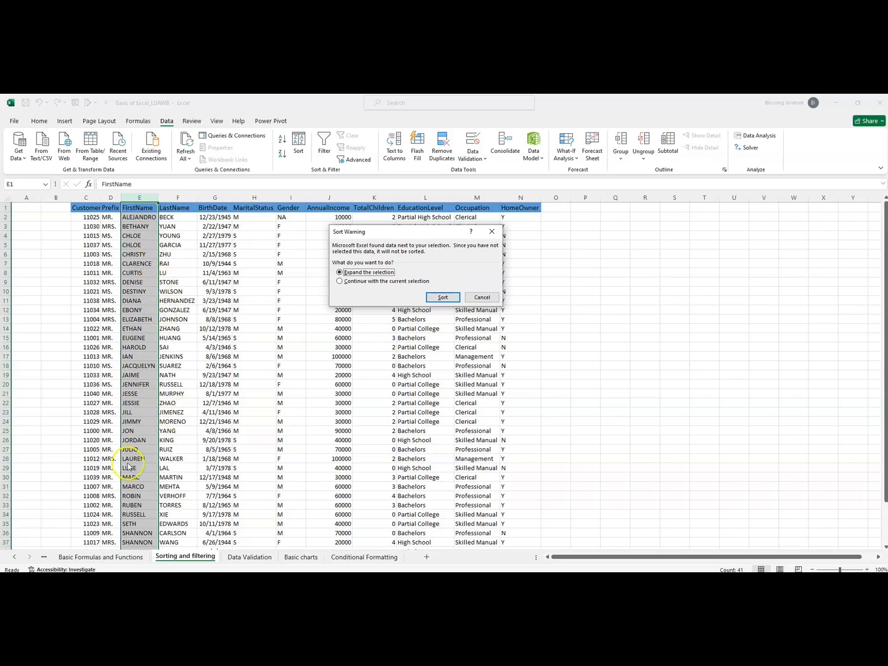
click(441, 298)
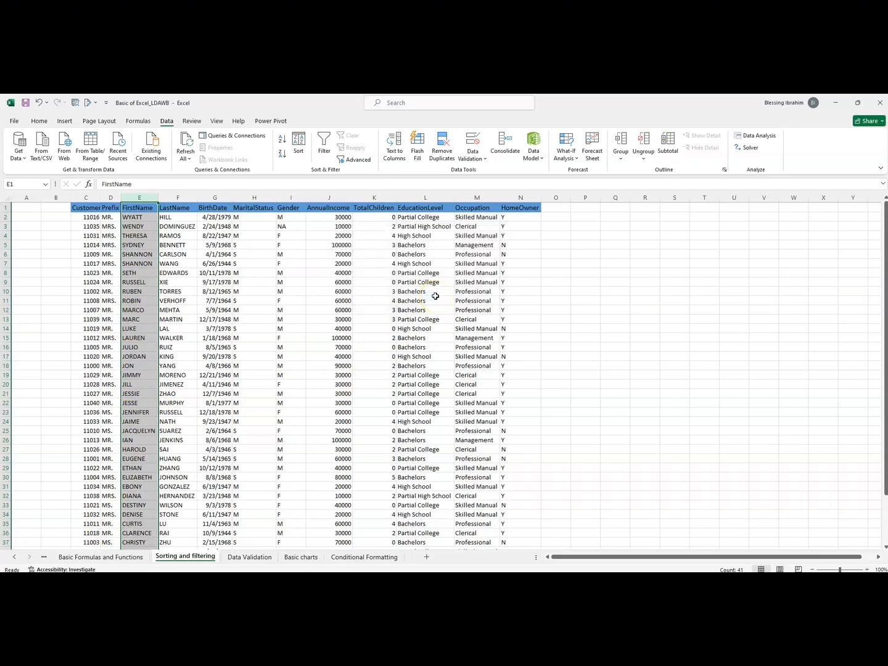
click(130, 216)
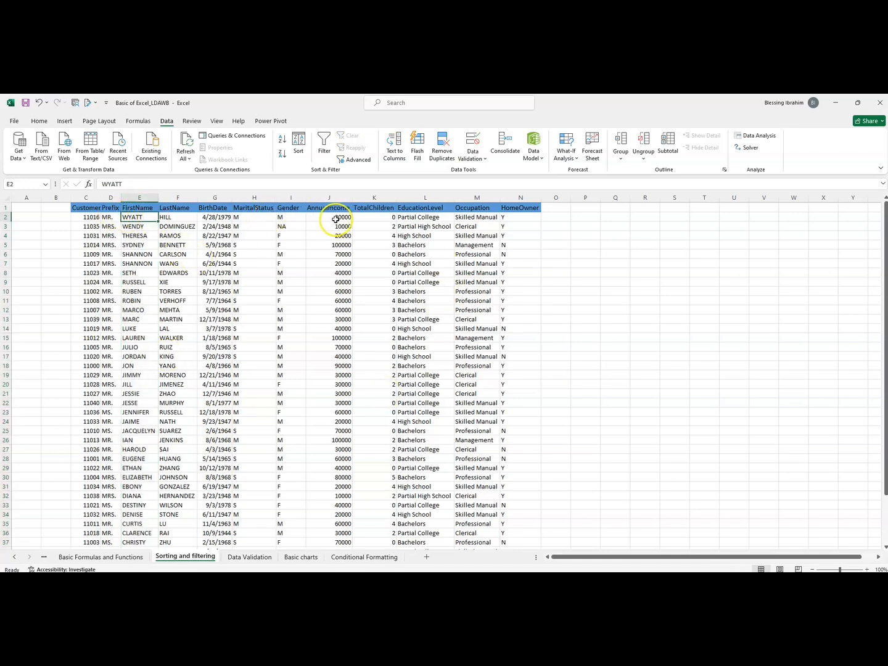
drag(174, 217, 509, 451)
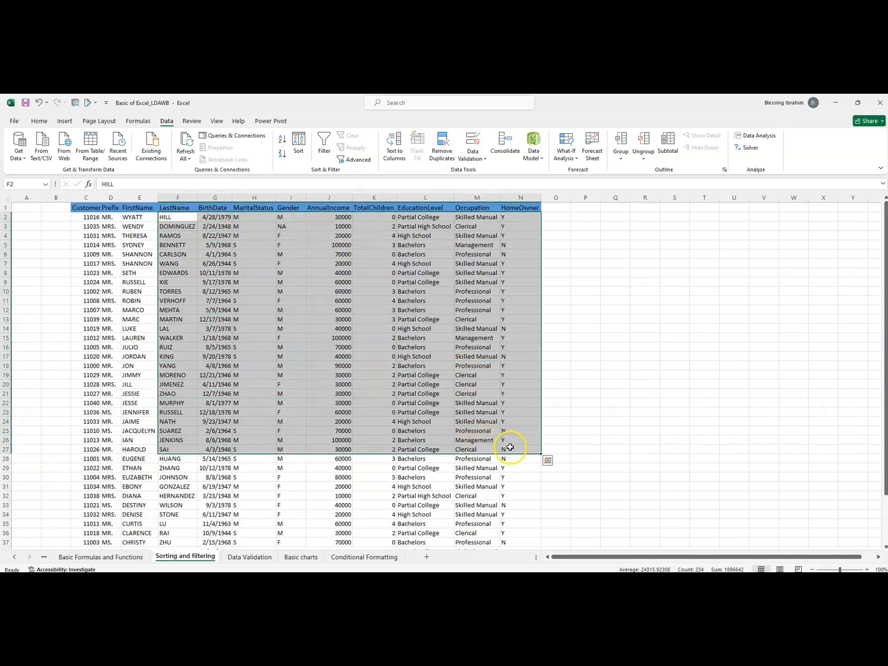
drag(76, 217, 467, 490)
drag(245, 291, 230, 290)
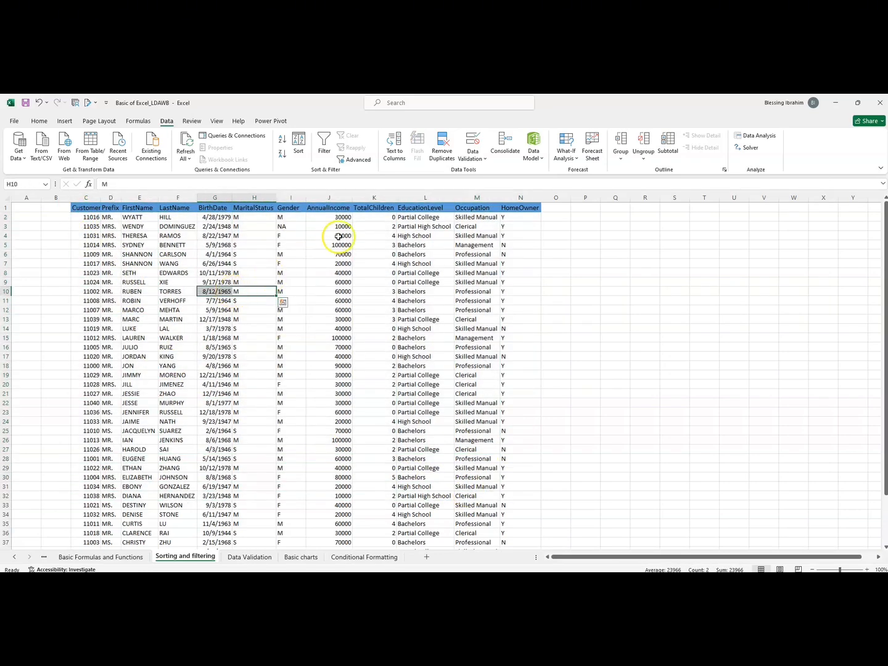
Sort the customer table by AnnualIncome from largest to smallest.
click(328, 210)
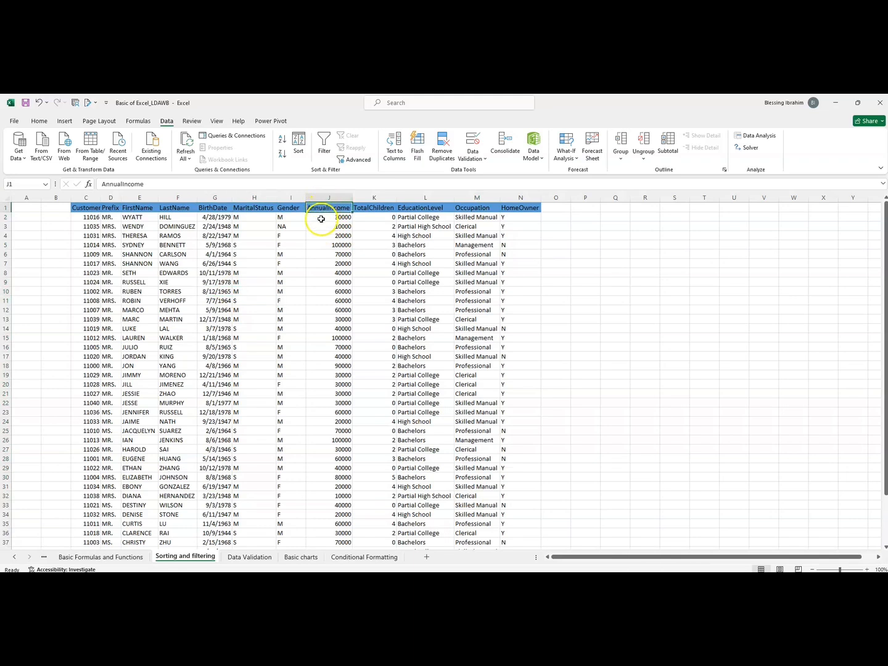
click(322, 218)
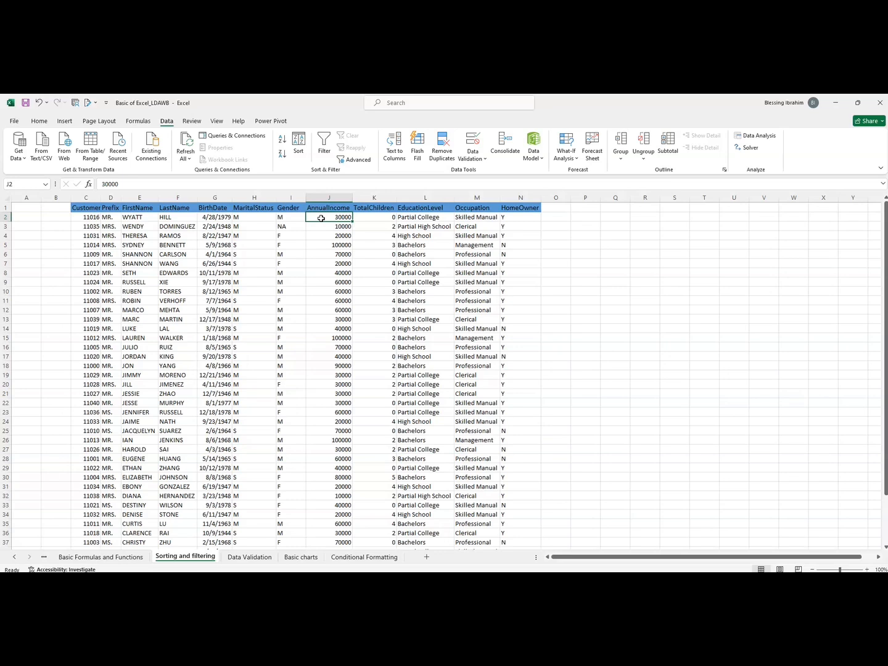
click(322, 218)
double_click(168, 122)
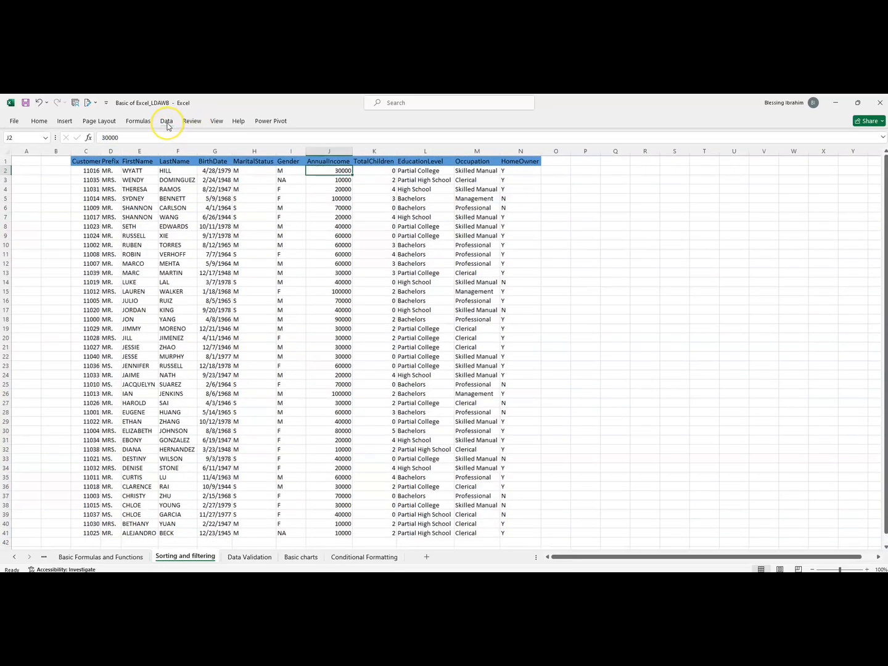
click(167, 123)
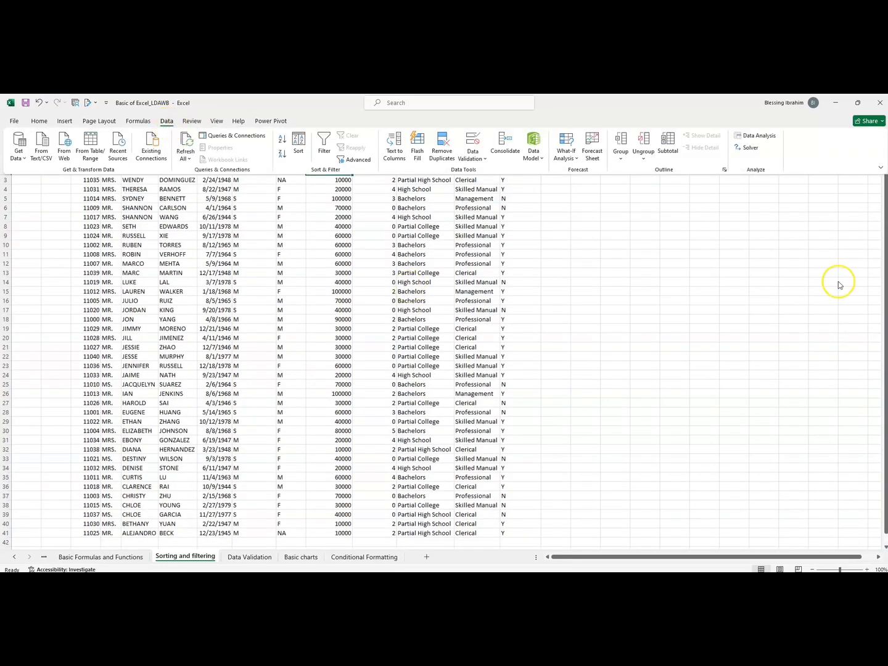
drag(885, 327, 886, 235)
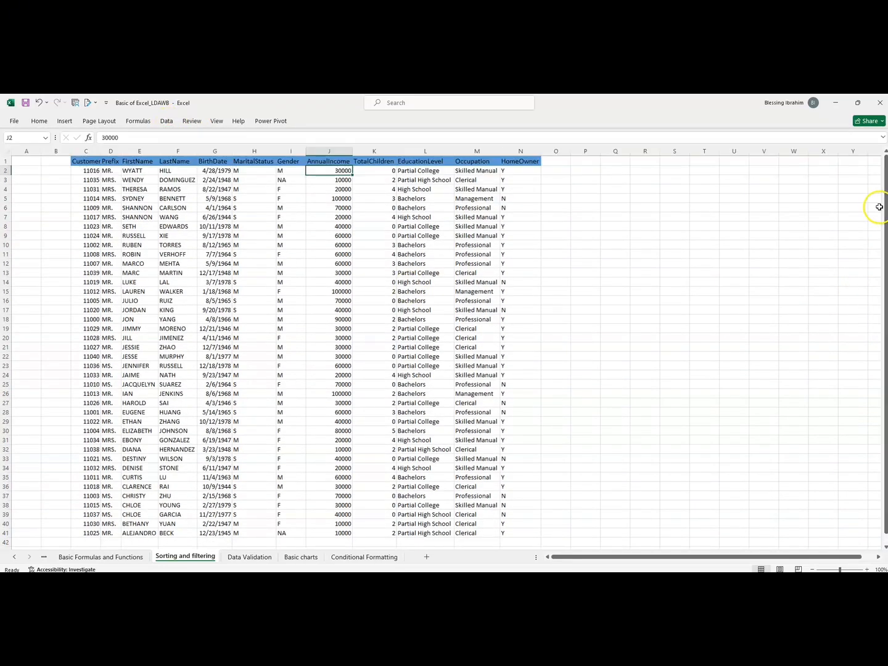
click(168, 122)
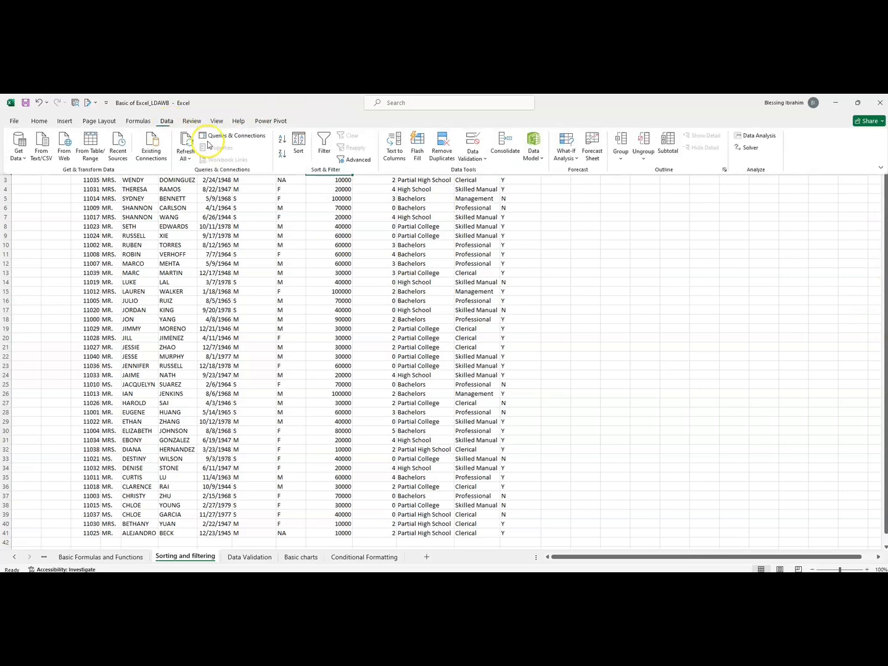
click(282, 156)
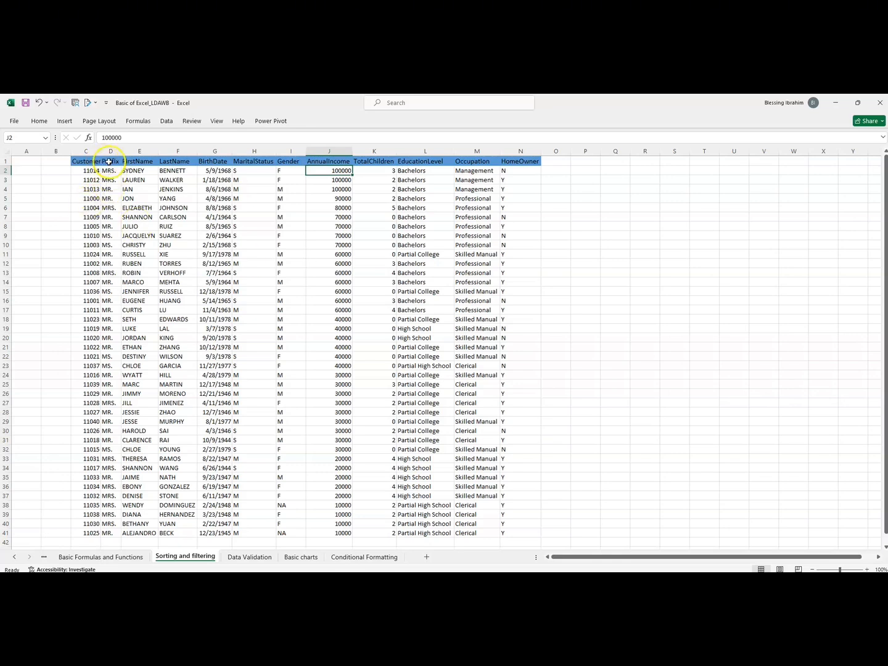
Select the whole customer table including its header row and open the custom Sort settings for it.
click(89, 162)
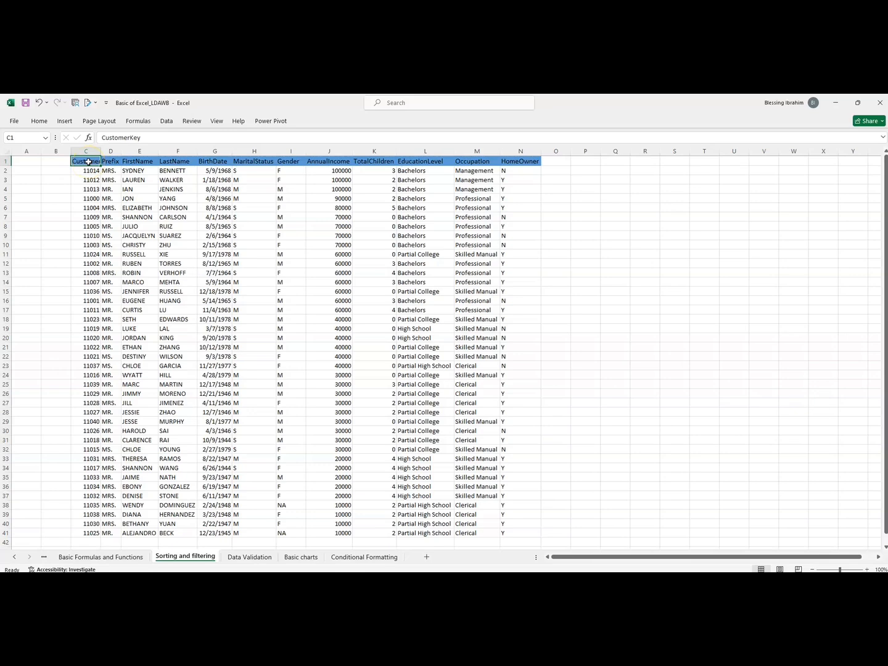
key(ctrl+shift+Right)
key(ctrl+shift+Down)
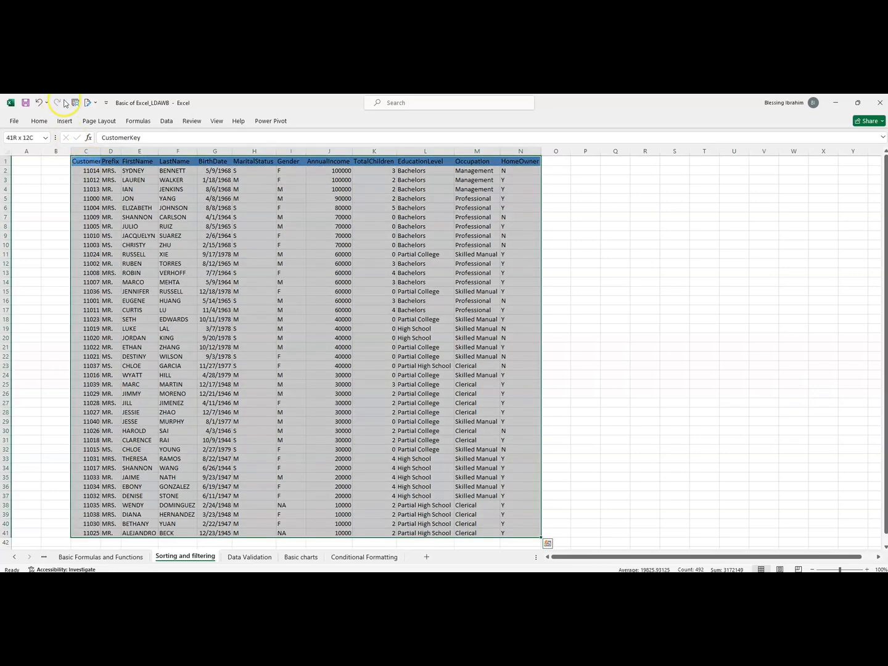
click(167, 124)
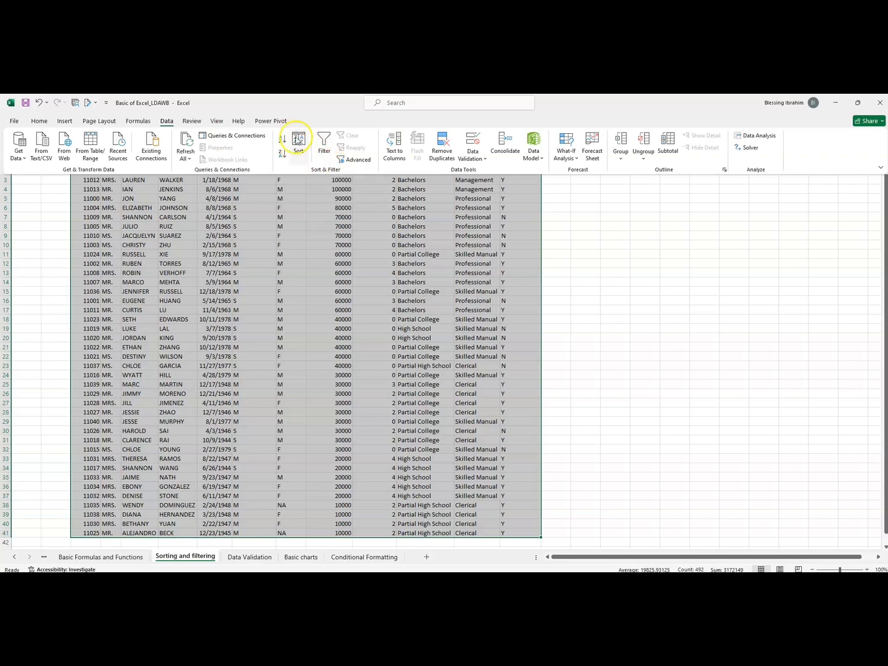
click(298, 148)
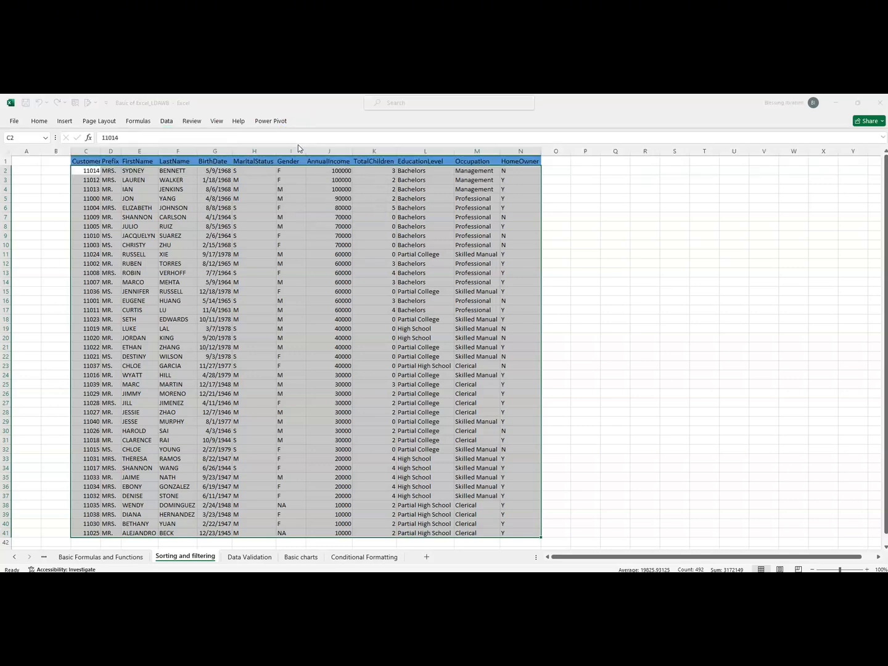
drag(335, 222, 389, 238)
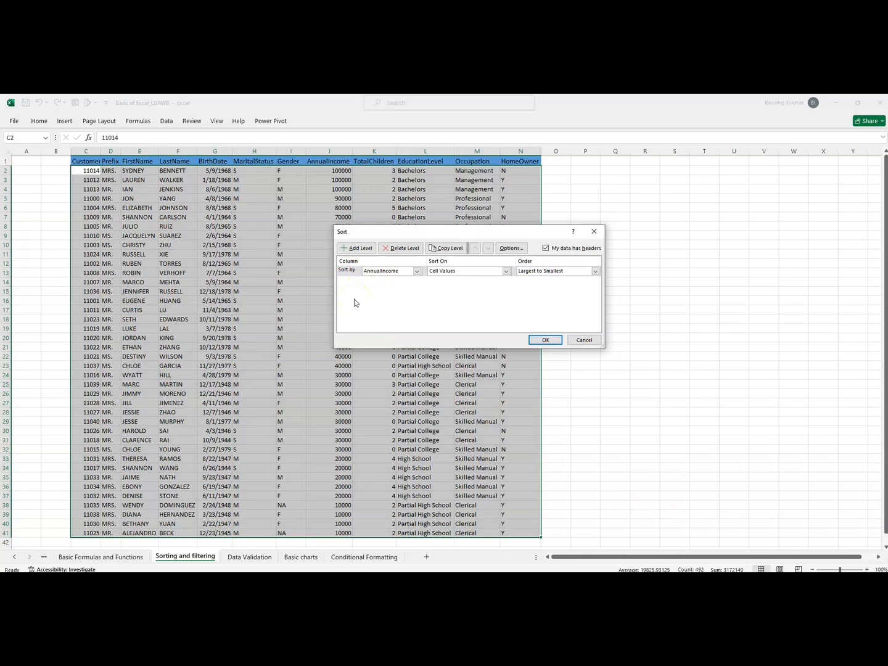
Set the first sort level to FirstName, sorted on cell values in A to Z order.
click(349, 270)
click(416, 273)
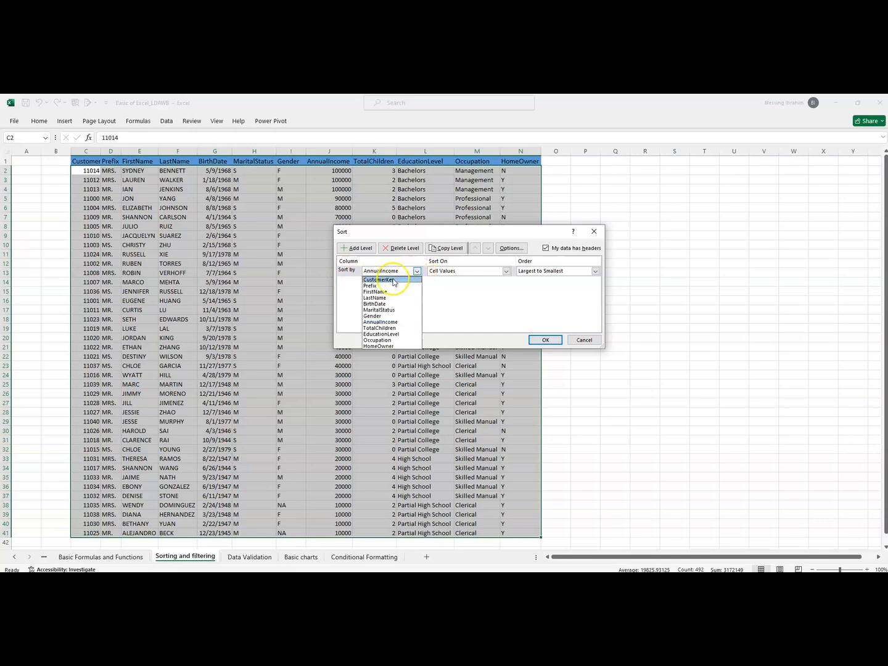
click(378, 291)
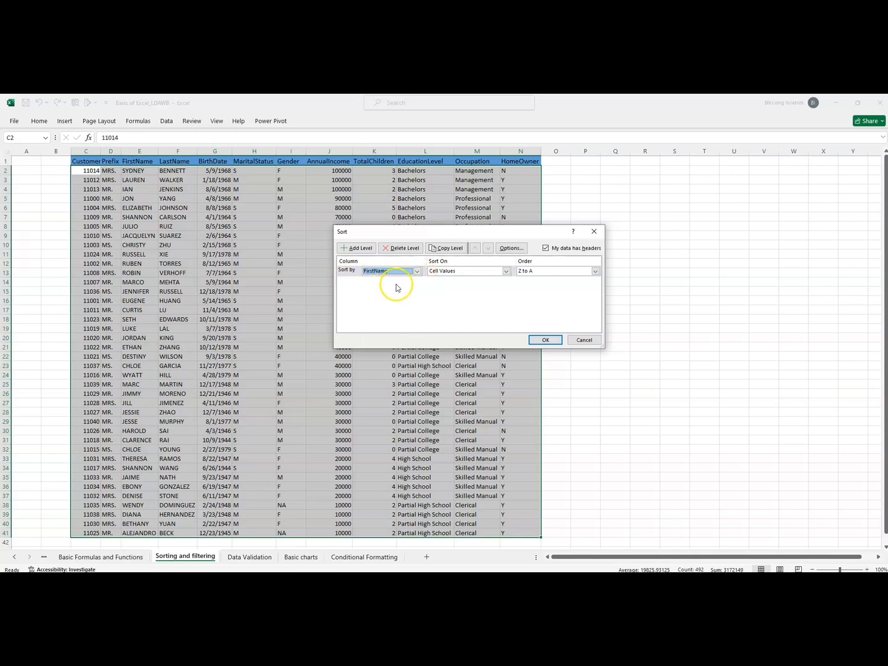
click(506, 272)
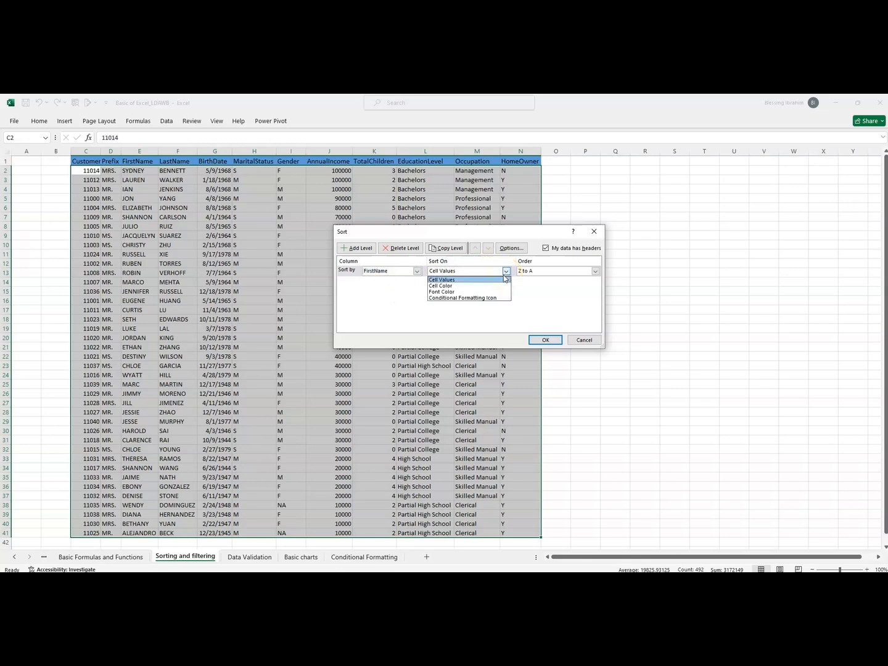
click(441, 286)
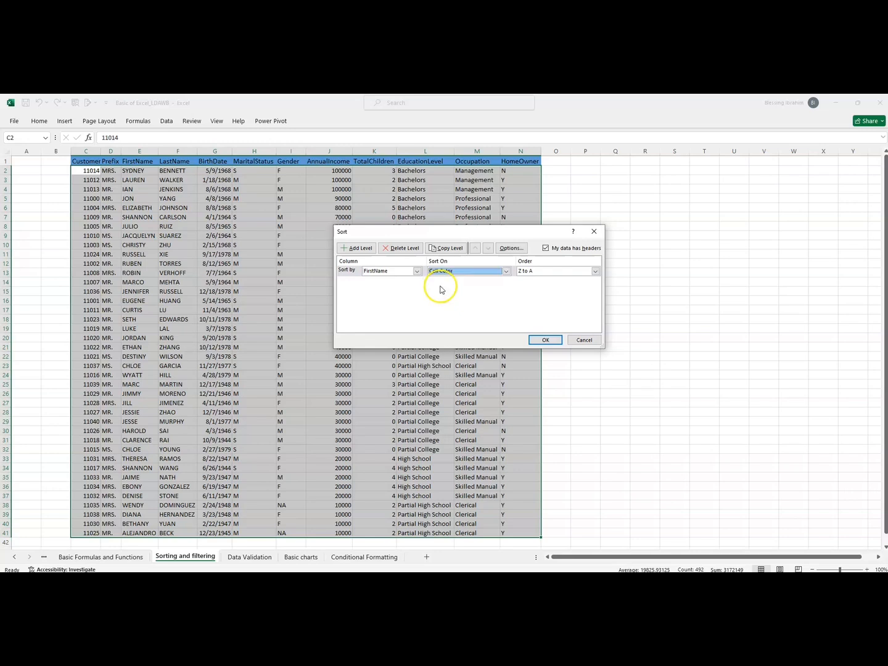
click(501, 272)
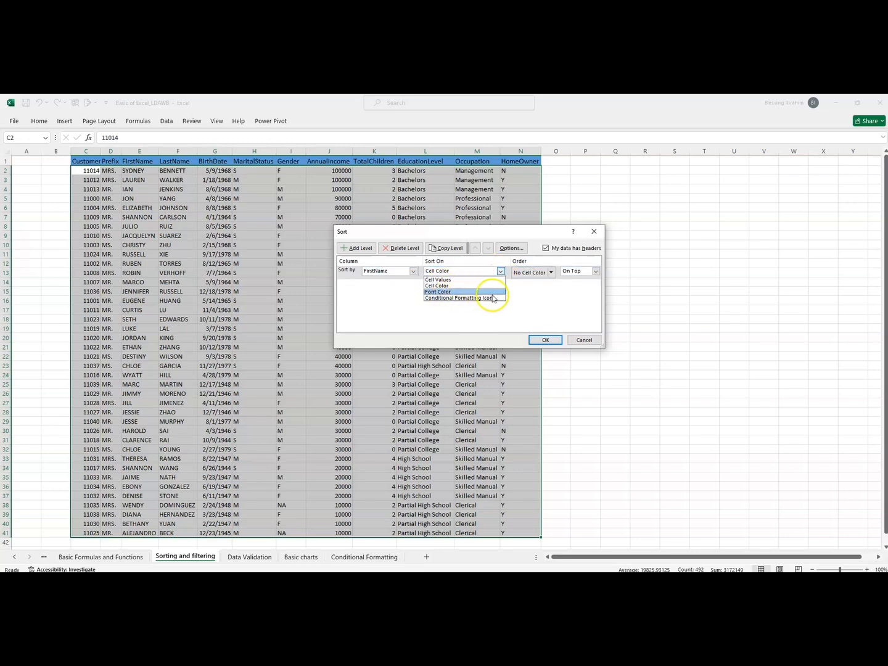
click(441, 280)
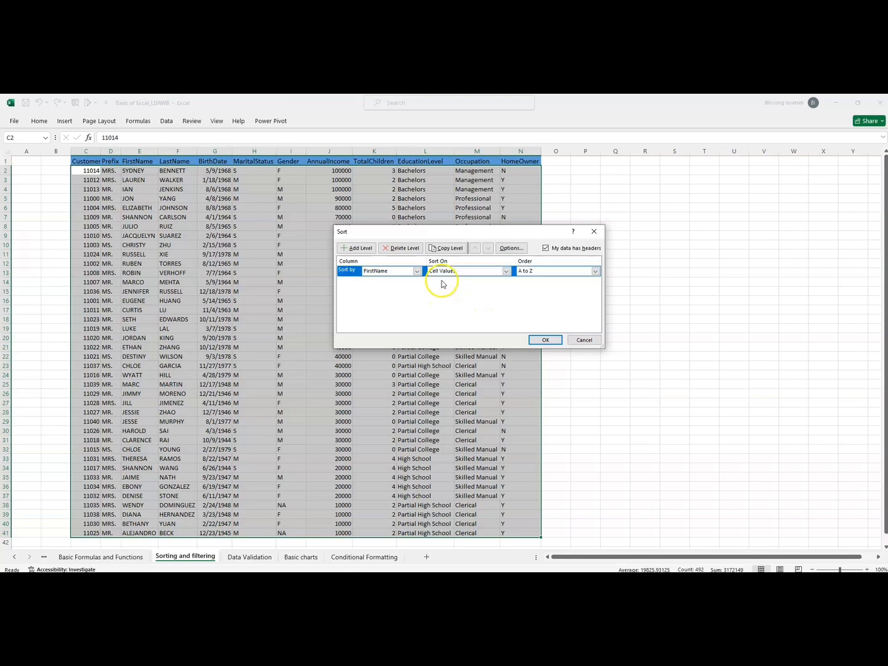
click(596, 272)
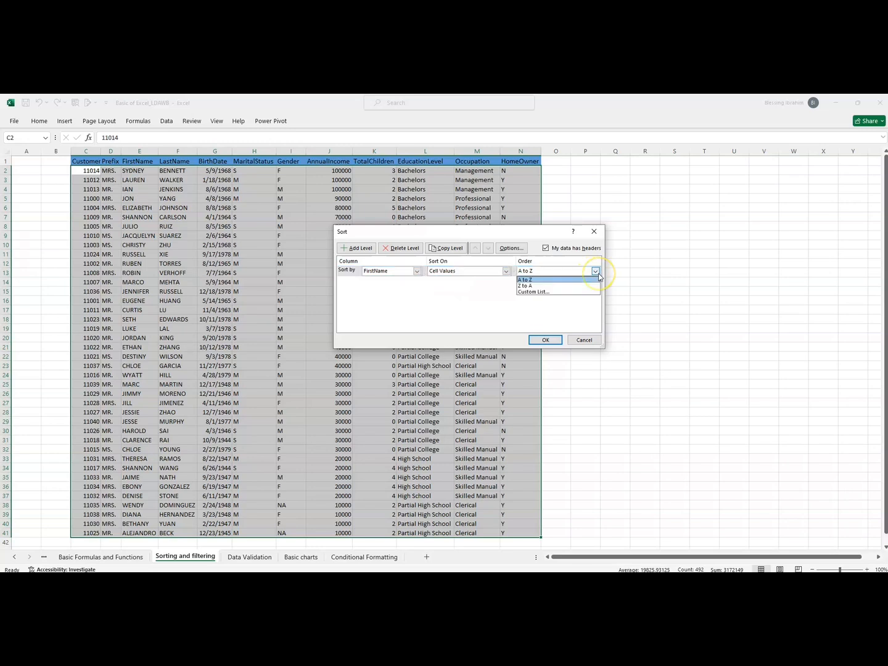
click(535, 281)
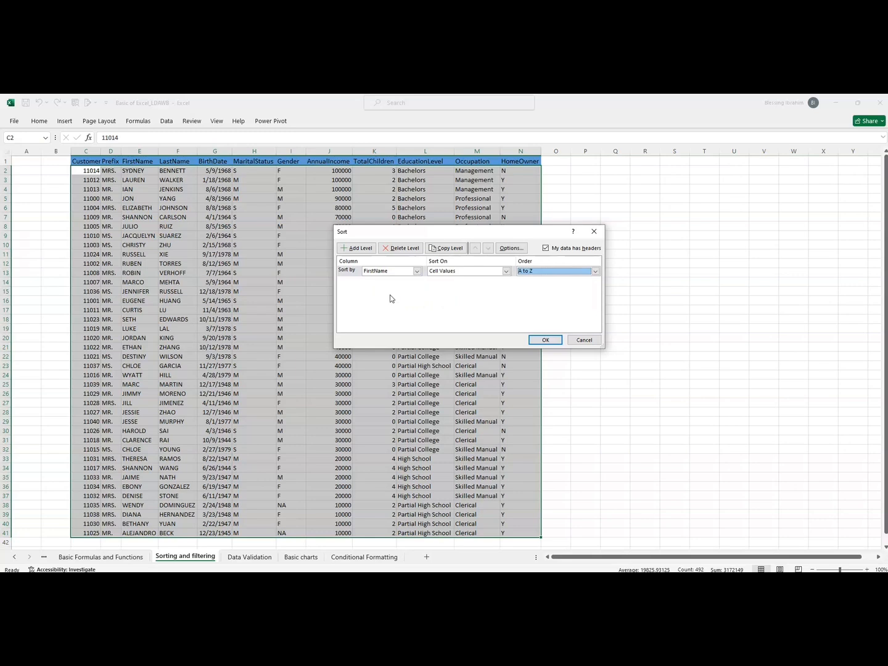
Add a second sort level on AnnualIncome cell values, largest to smallest, and apply the custom sort.
click(362, 248)
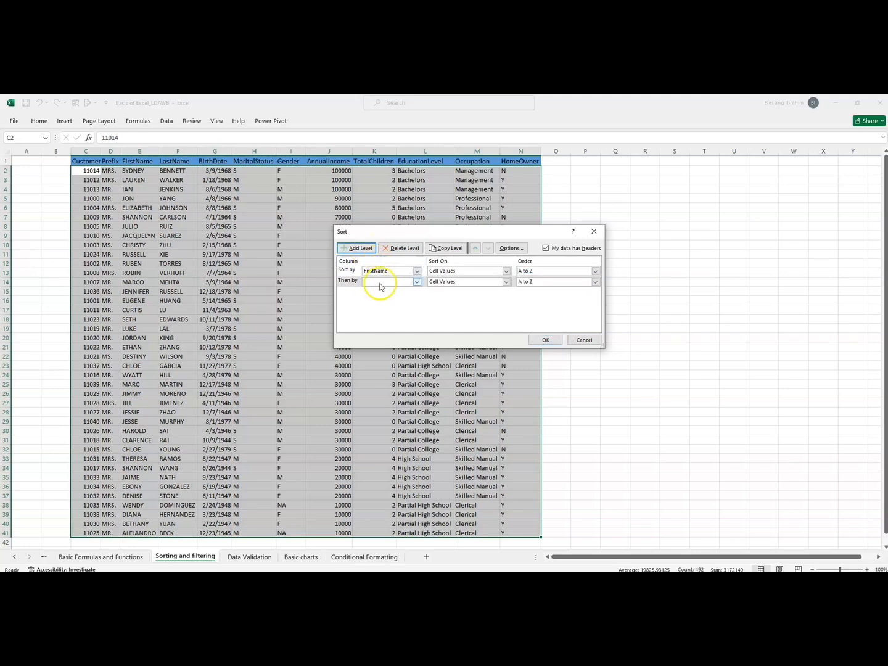
click(418, 282)
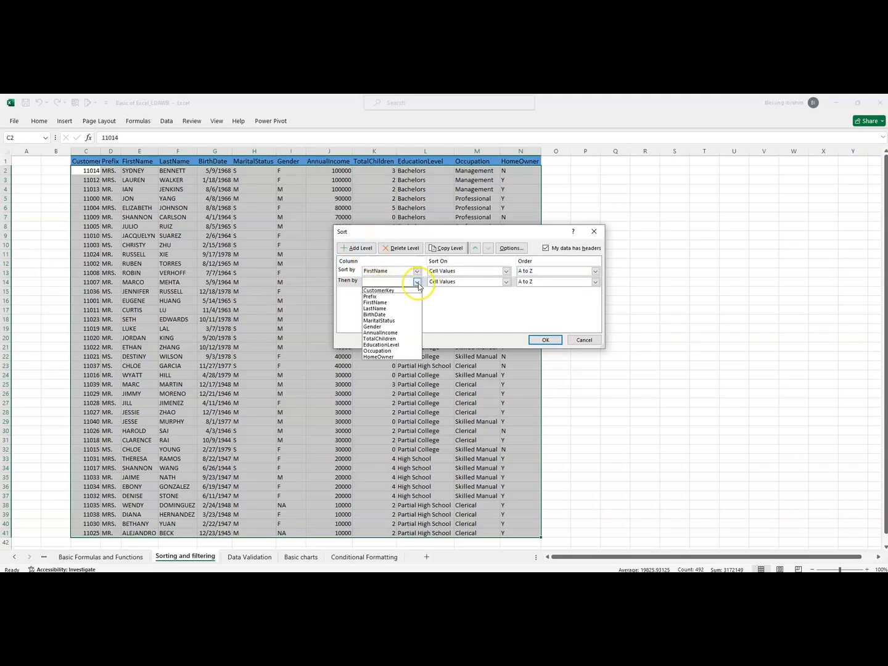
click(375, 332)
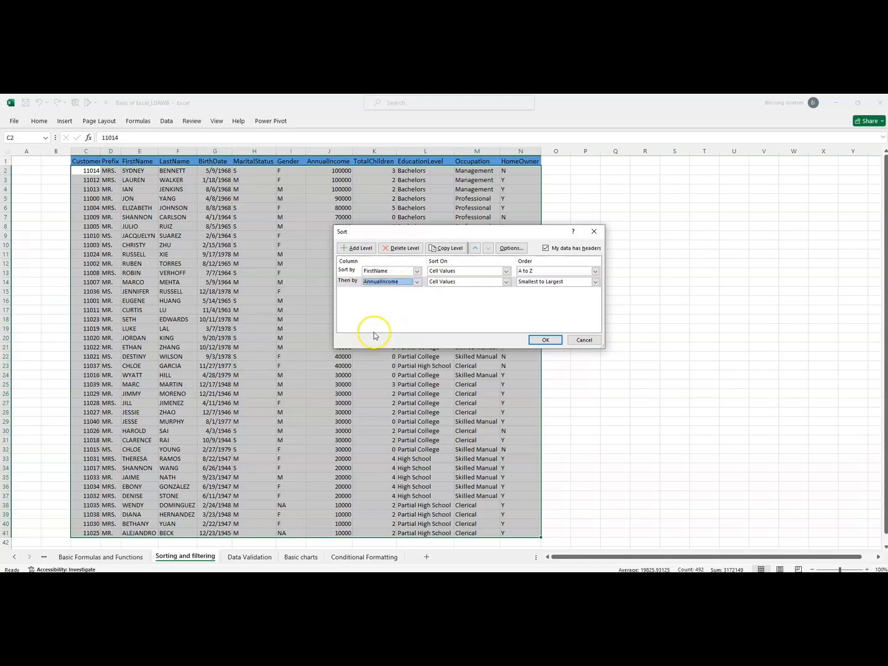
click(506, 282)
click(507, 283)
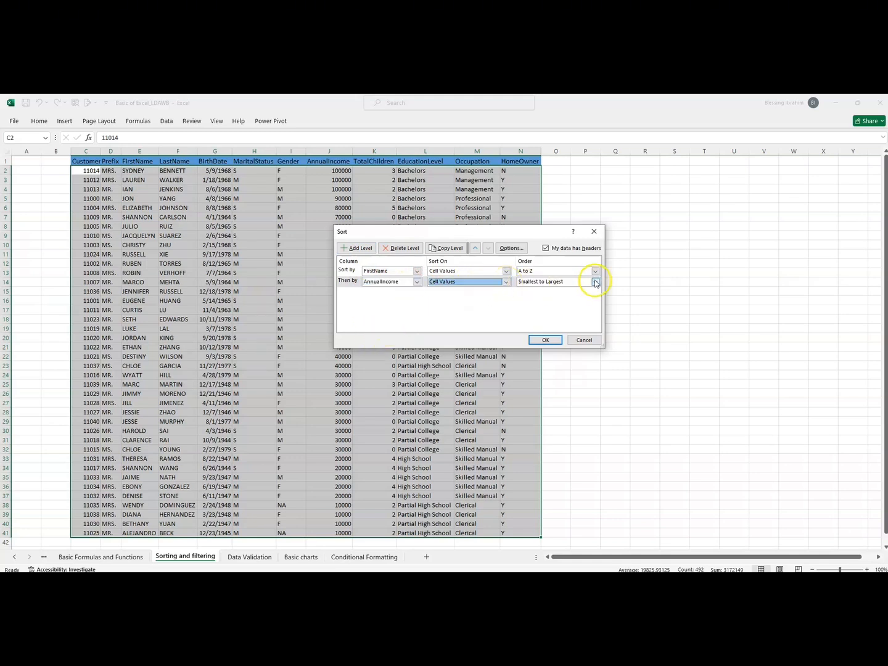
click(595, 281)
click(546, 297)
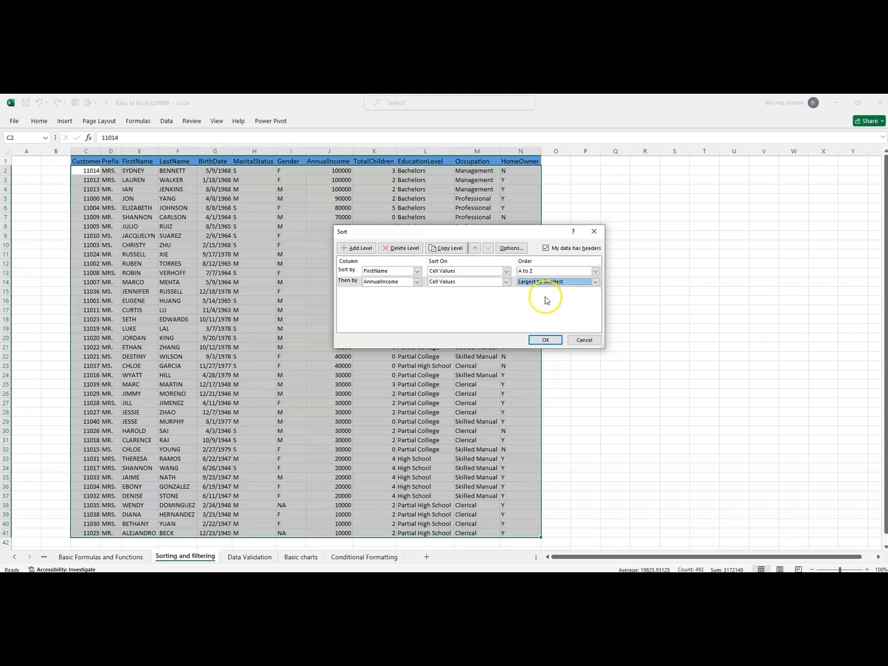
drag(385, 238, 313, 227)
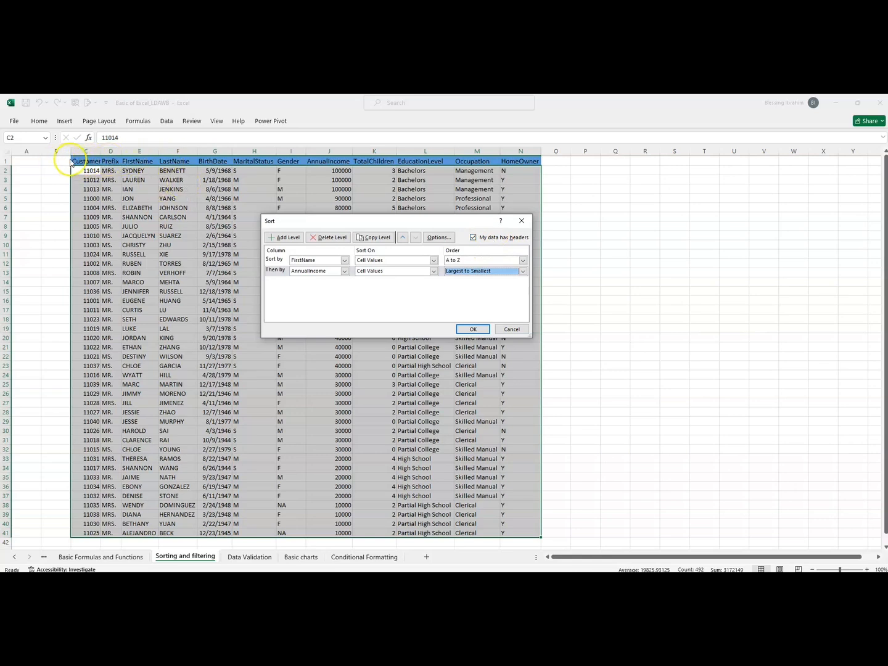
click(473, 330)
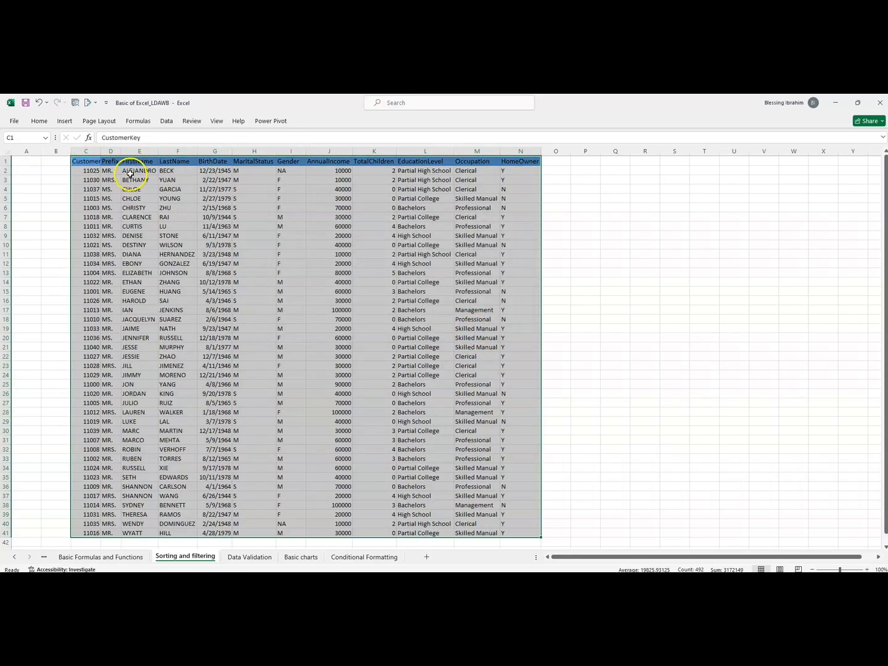
Check the order of the FirstName entries and the AnnualIncome values in the sorted table.
drag(131, 173, 140, 450)
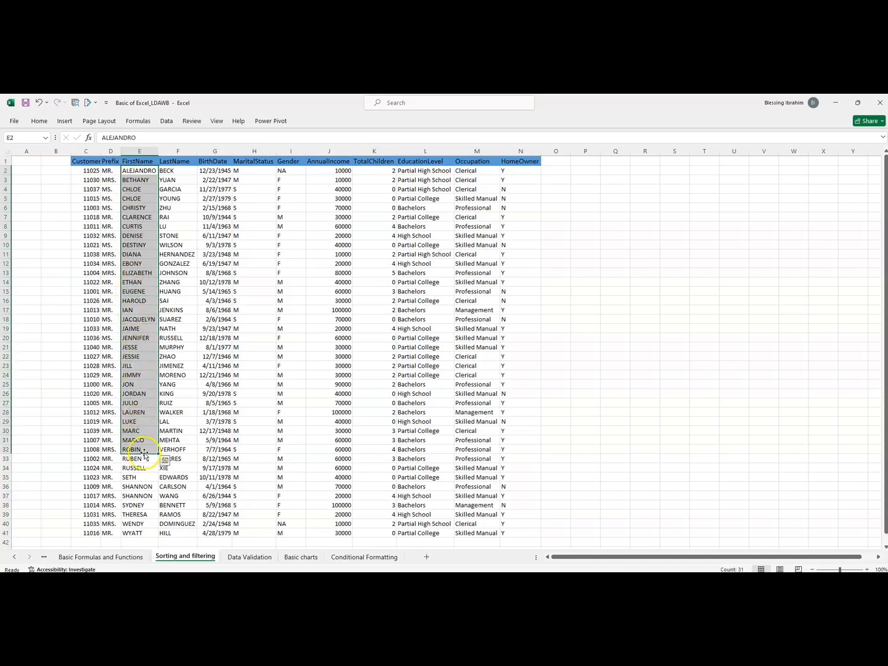
drag(327, 170, 314, 192)
click(262, 196)
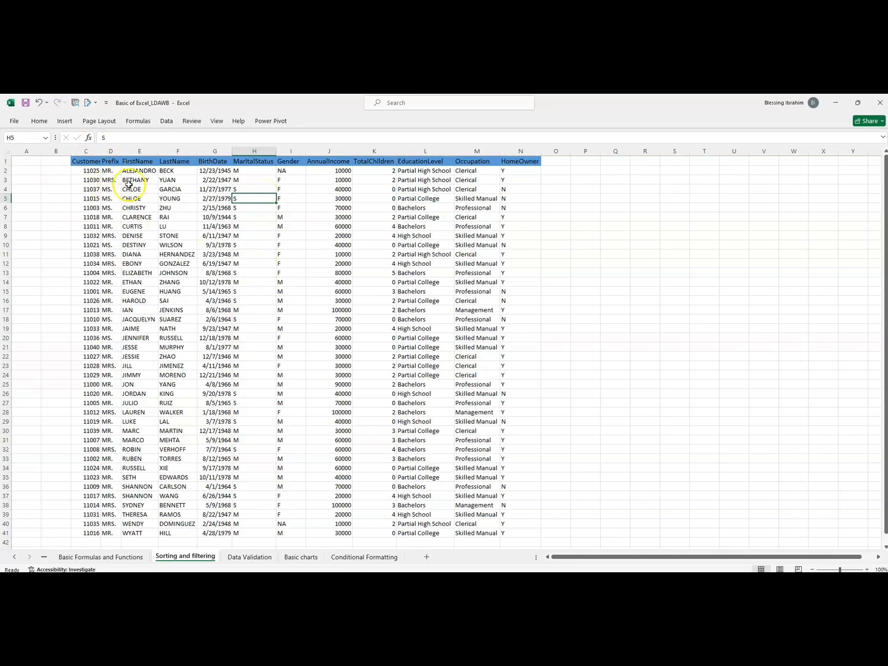
Autofit the CustomerKey column's width to its contents and select its header cell.
double_click(100, 151)
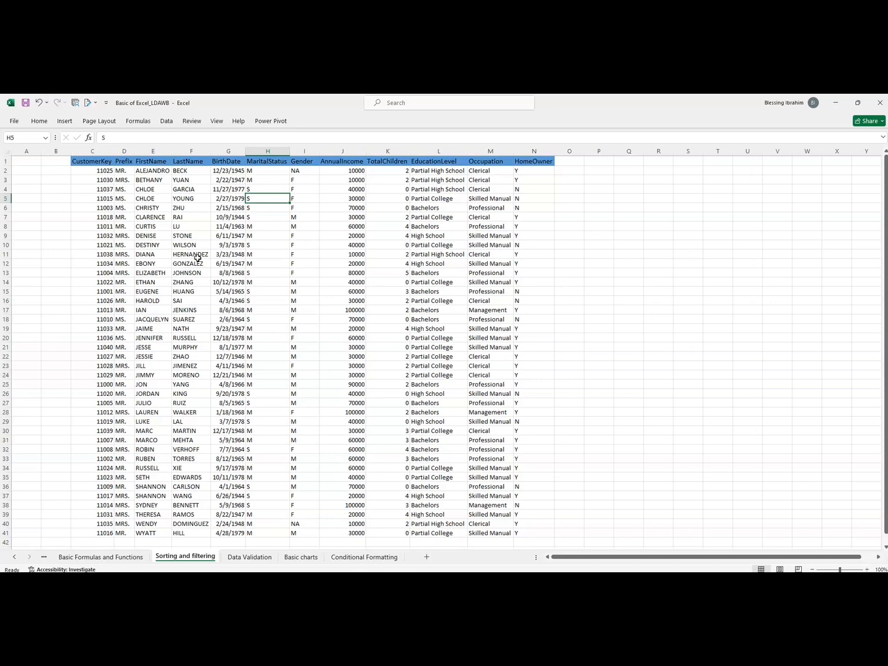
click(92, 171)
click(94, 162)
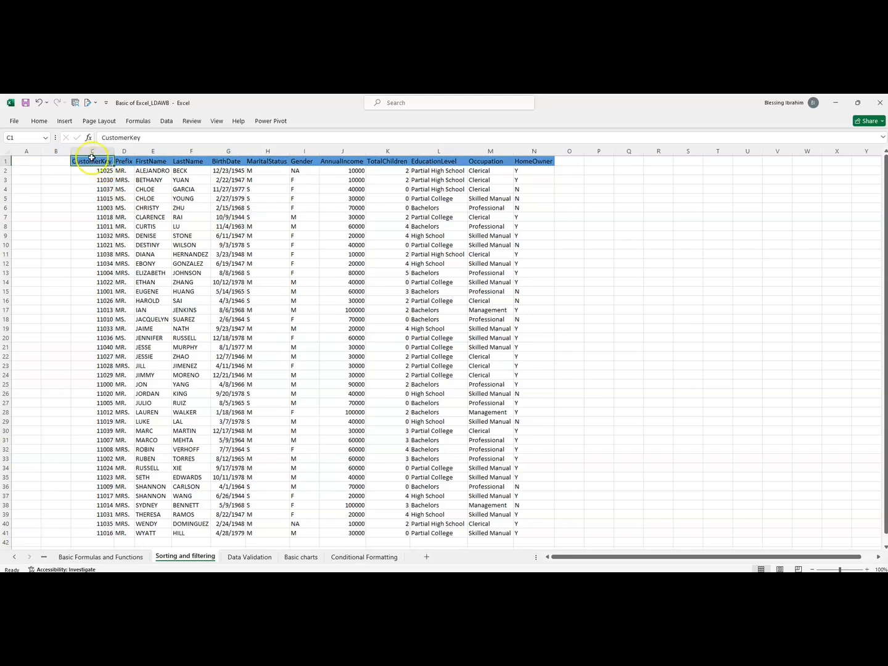
Examine where filtering is offered, including the filter options for the first cell below the CustomerKey header.
click(167, 121)
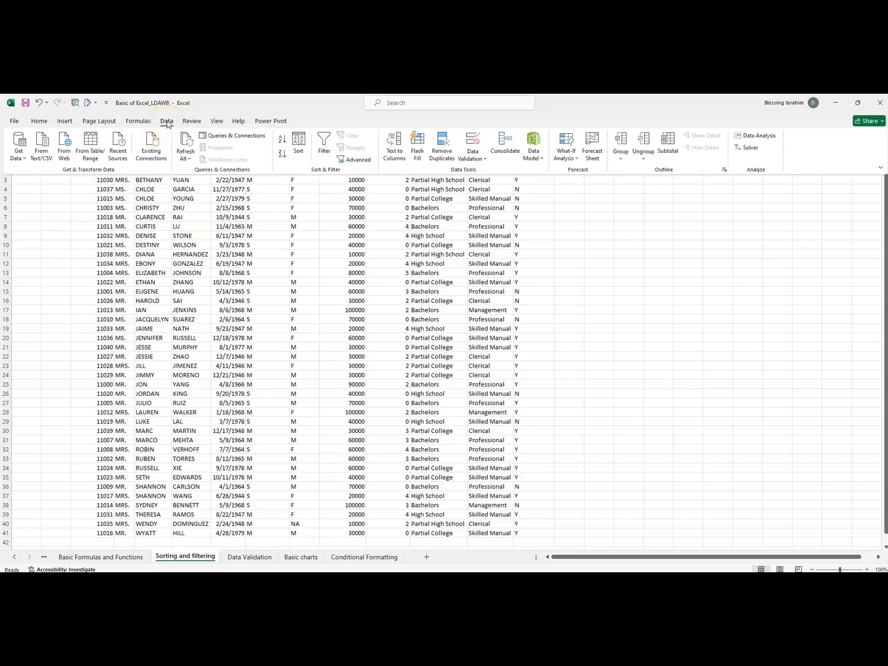
click(40, 121)
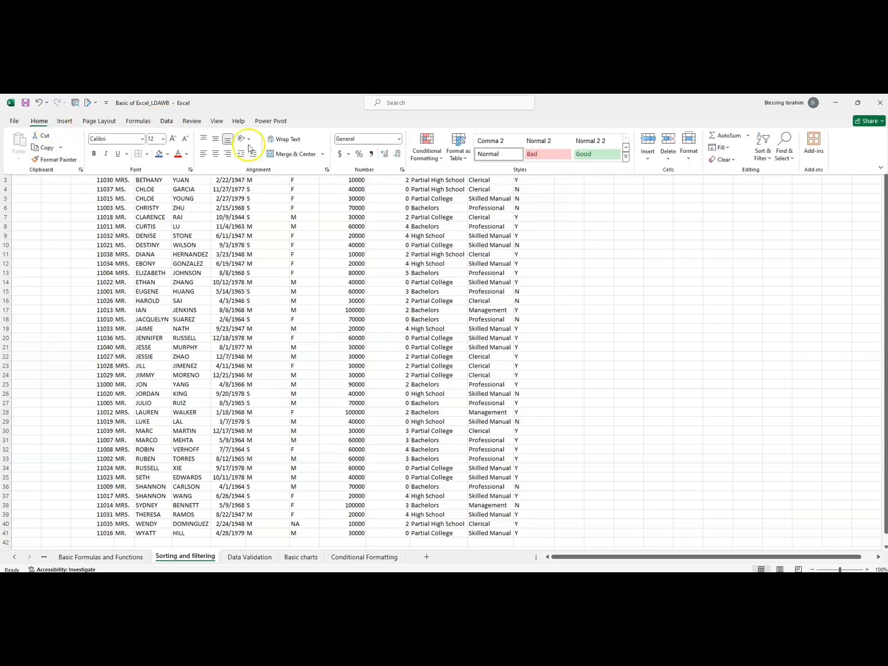
click(765, 156)
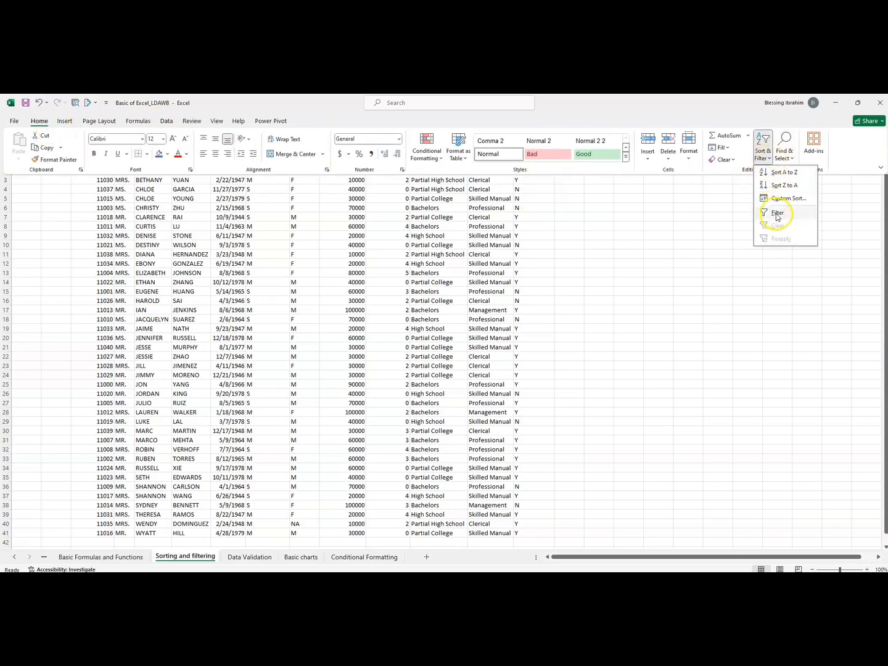
click(130, 197)
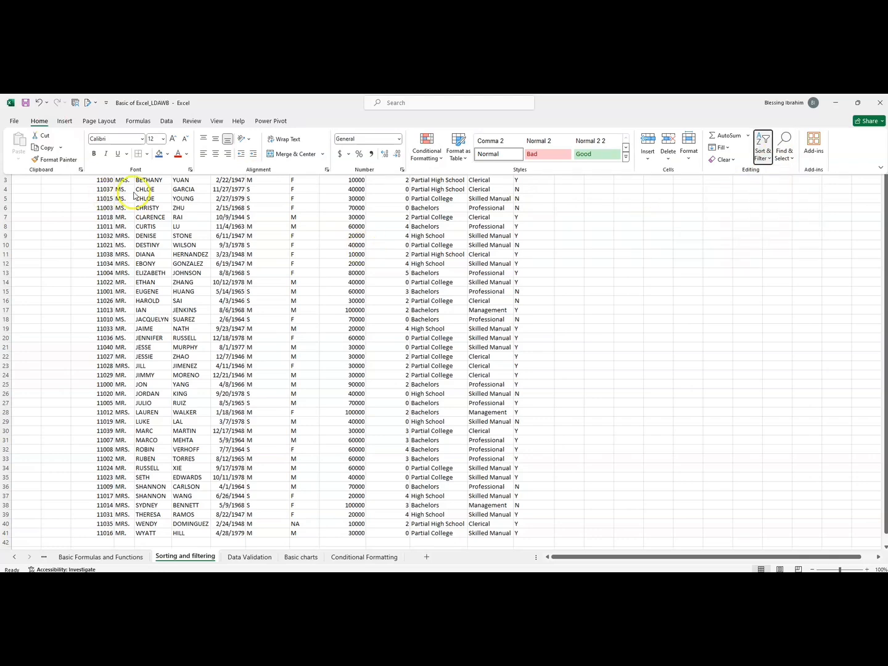
click(108, 173)
right_click(108, 173)
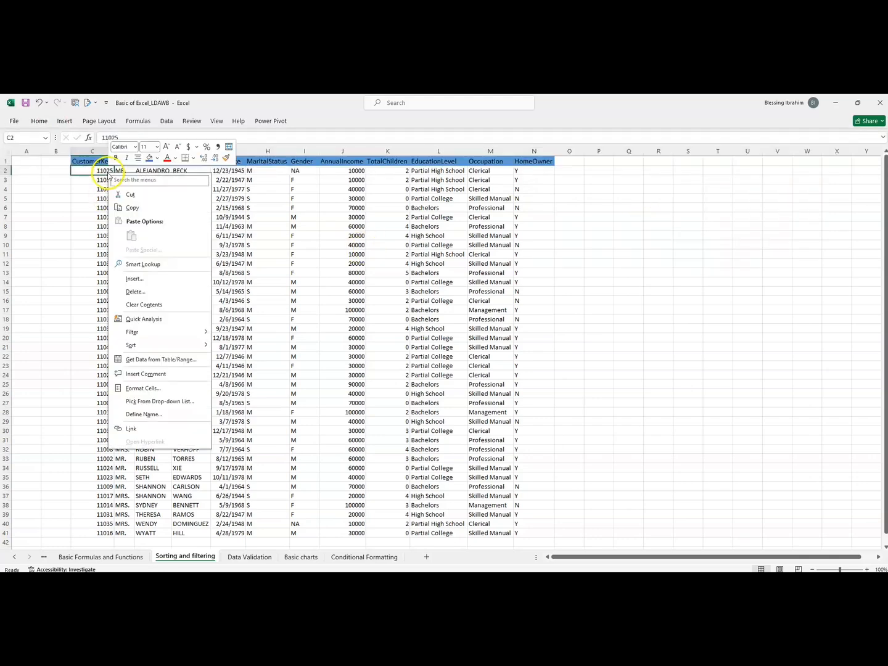
mouse_move(137, 338)
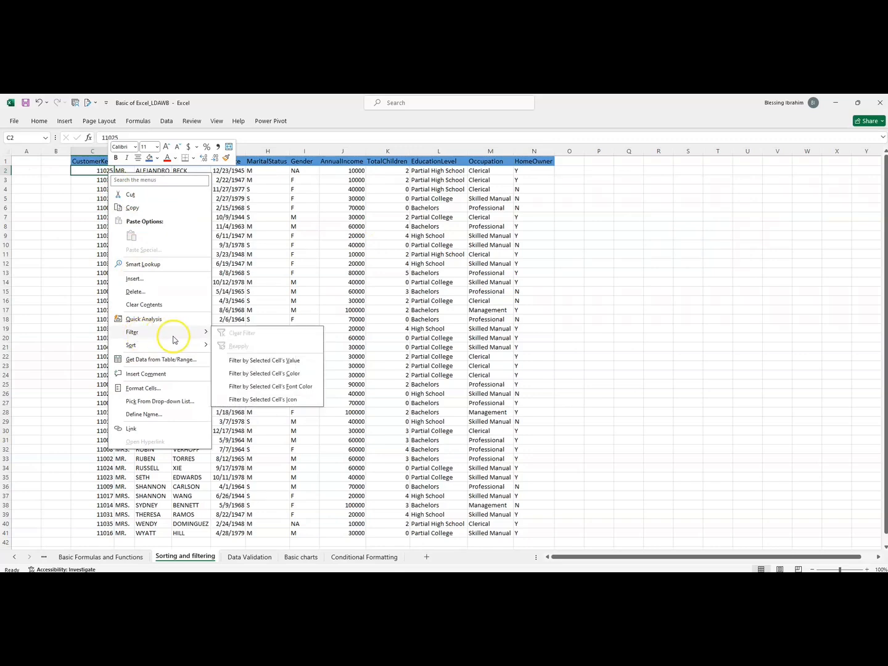
click(64, 202)
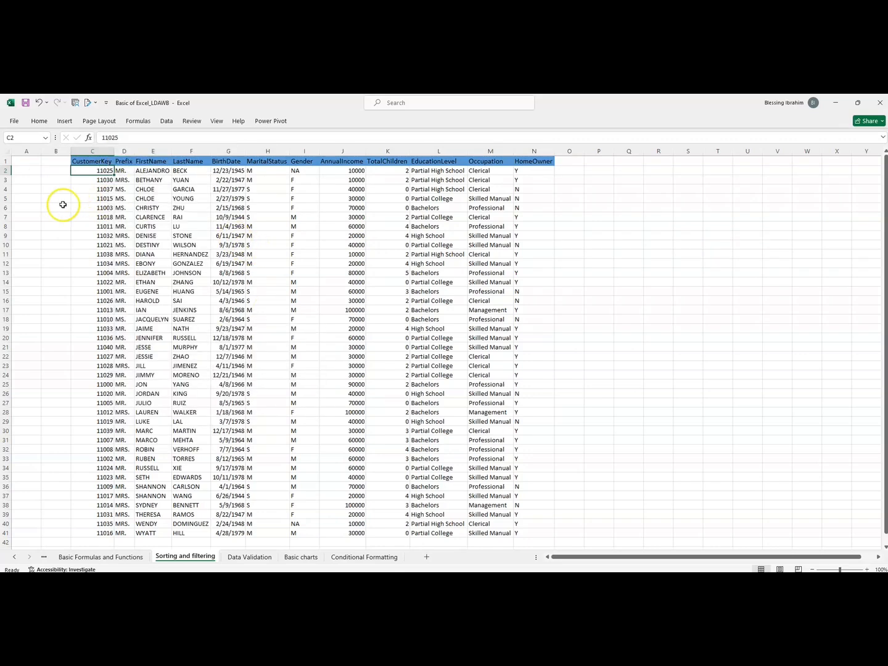
Turn on filtering for the header row of the customer table.
click(167, 120)
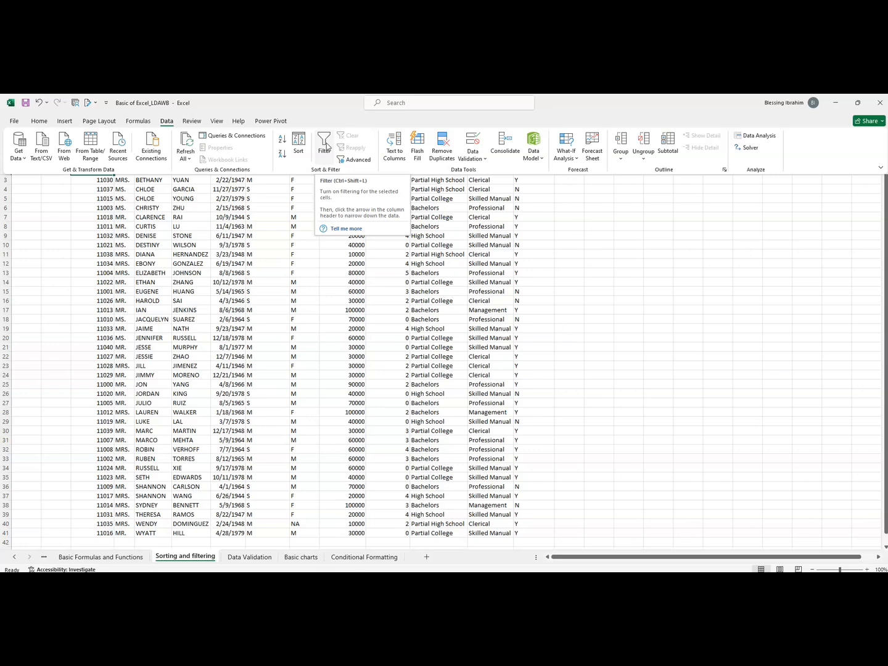
click(325, 146)
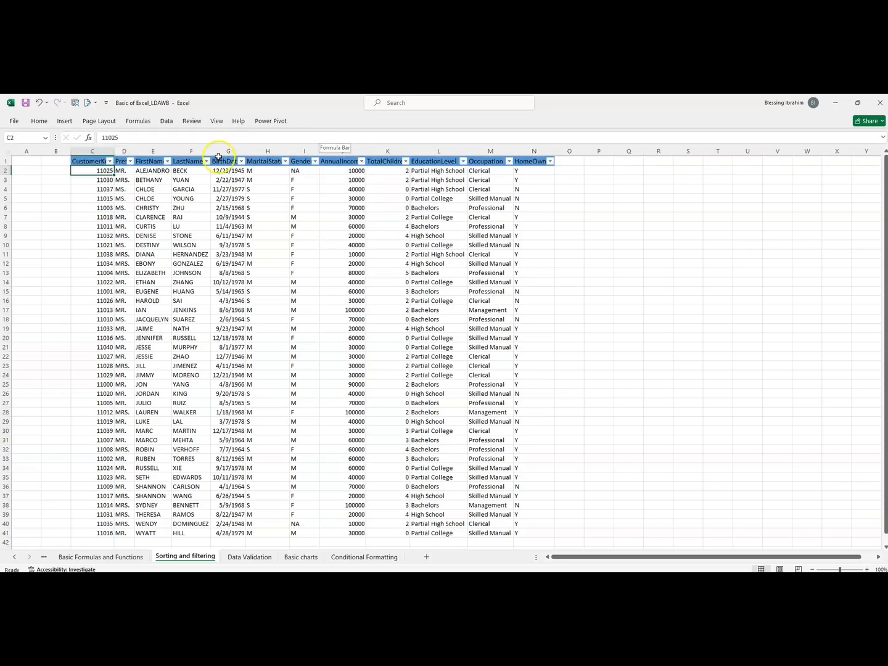
click(102, 170)
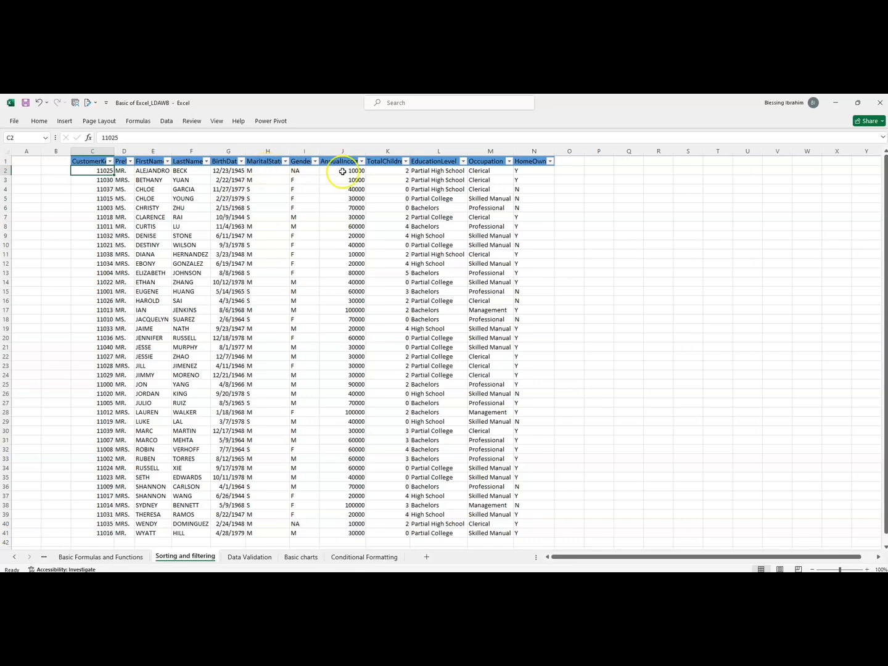
Filter the EducationLevel column to show only Partial High School customers.
click(464, 162)
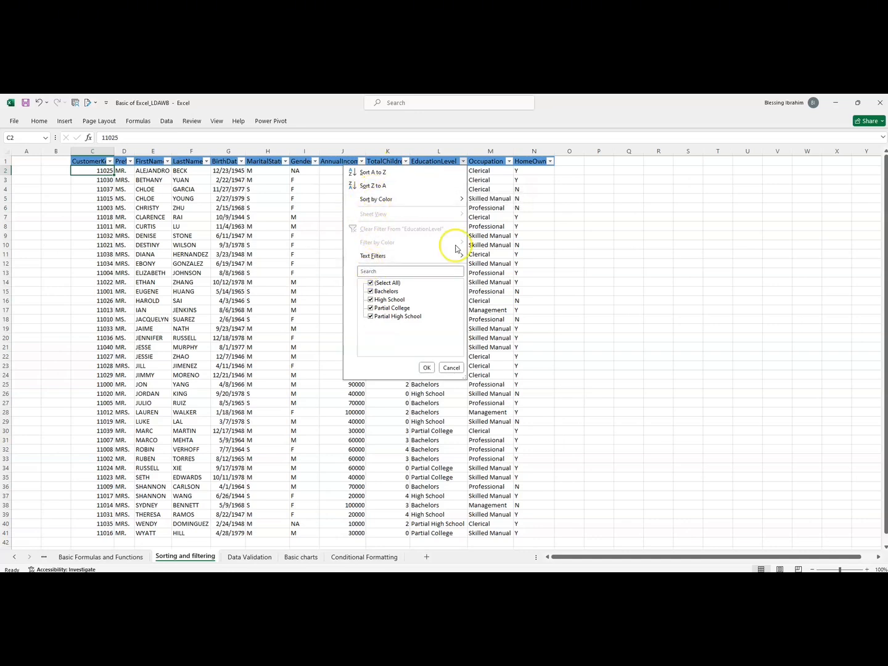
click(371, 285)
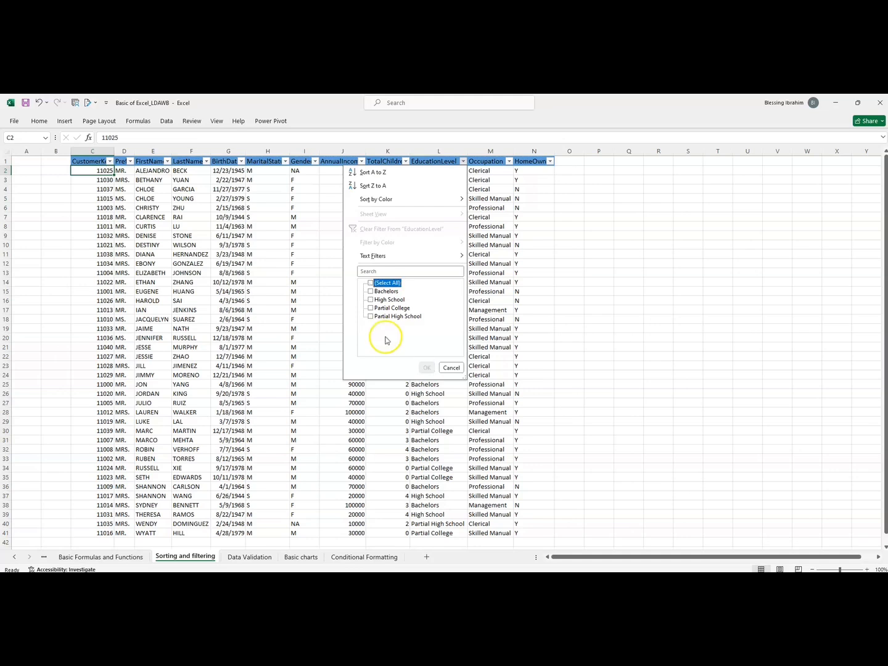
click(371, 317)
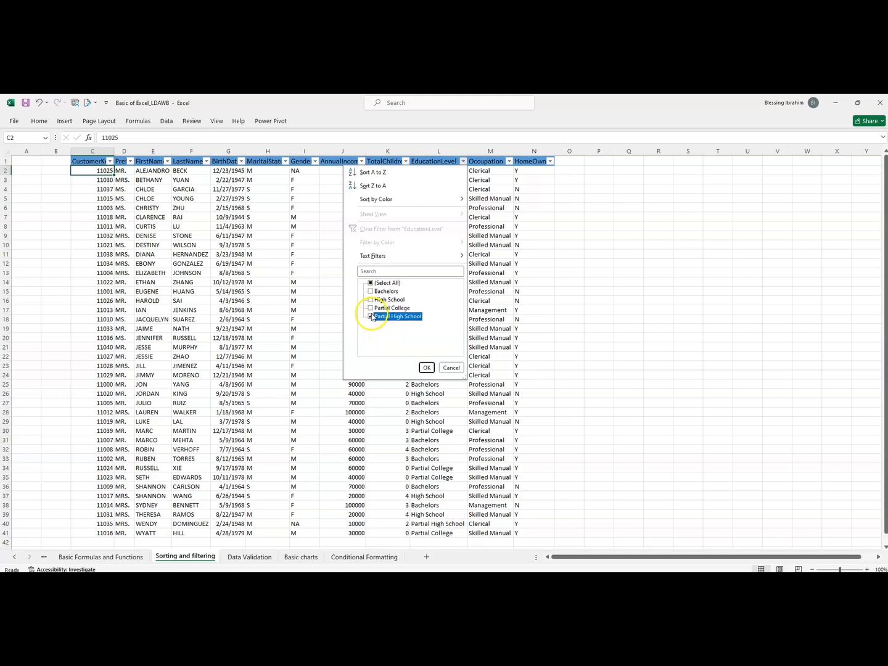
click(427, 367)
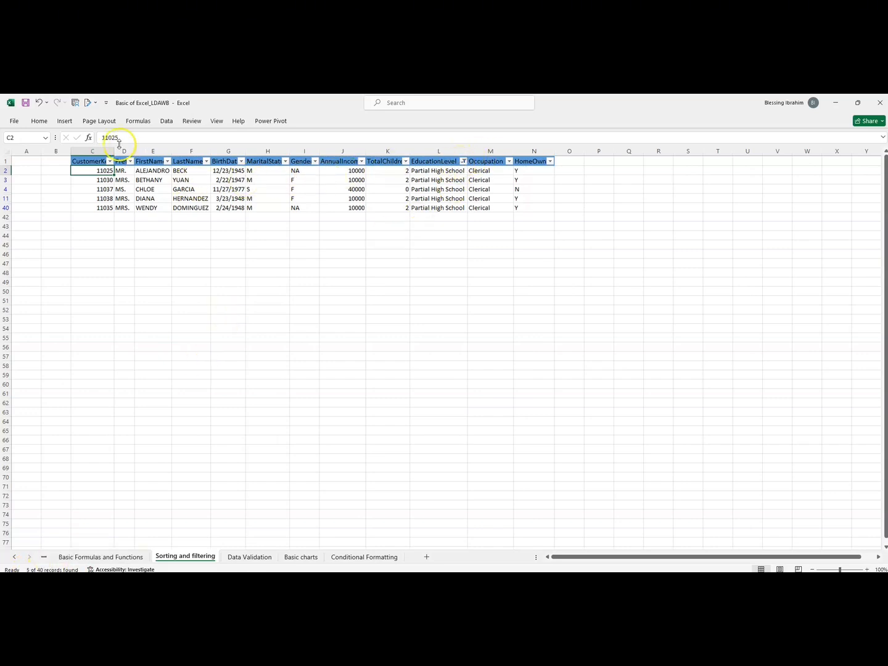
Turn off filtering for the customer table and look over the first Y and N values in the HomeOwner column.
click(165, 122)
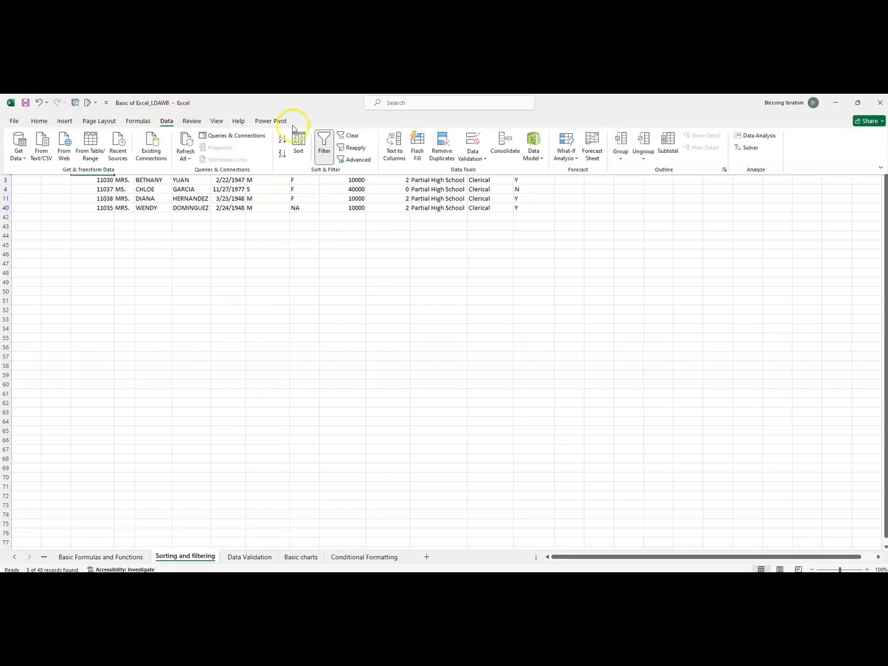
click(325, 145)
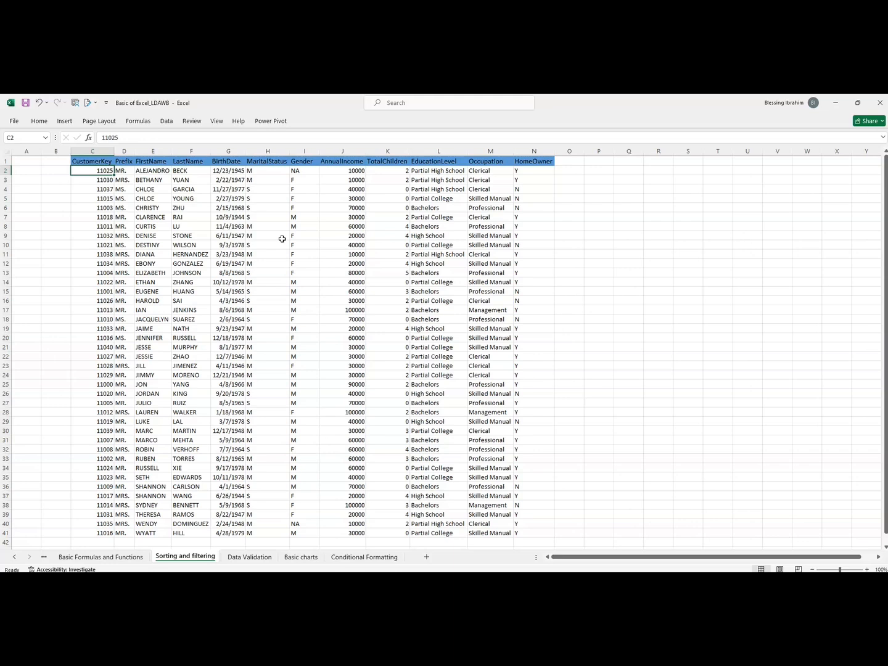
click(523, 172)
drag(524, 172, 520, 241)
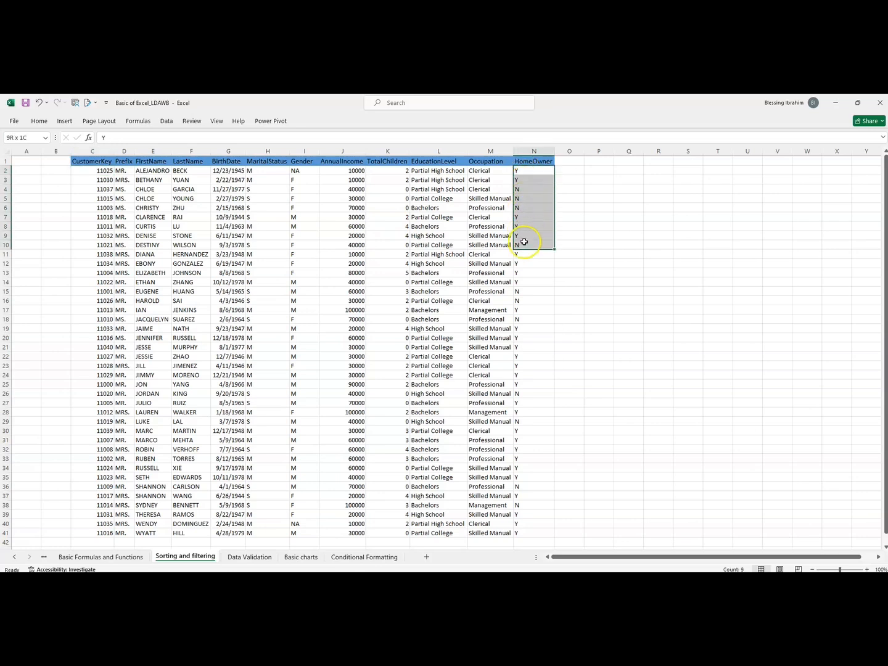
click(519, 181)
drag(518, 171, 520, 216)
click(358, 236)
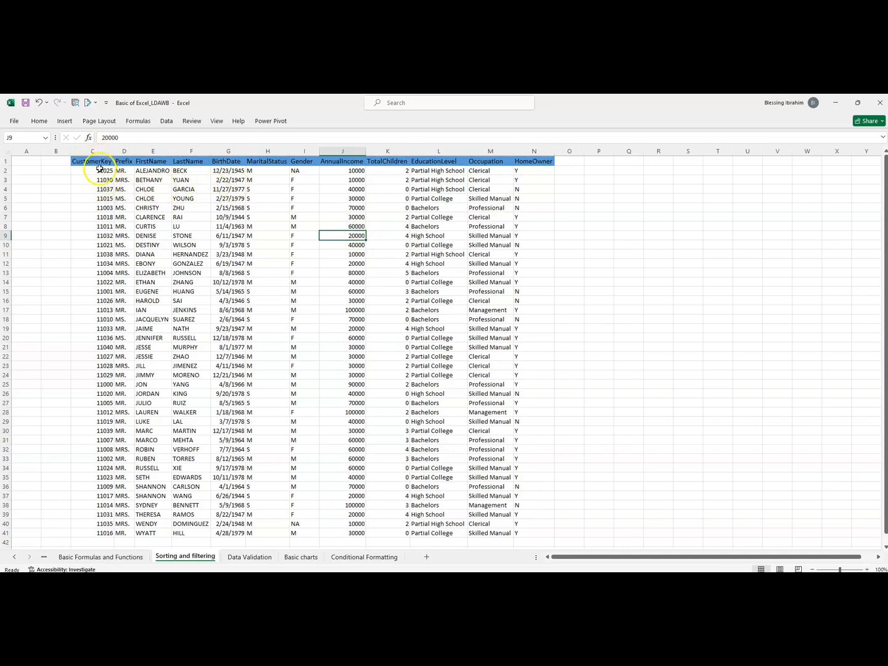
Turn filtering on again for the customer table, starting from the first cell below the Prefix header.
click(167, 121)
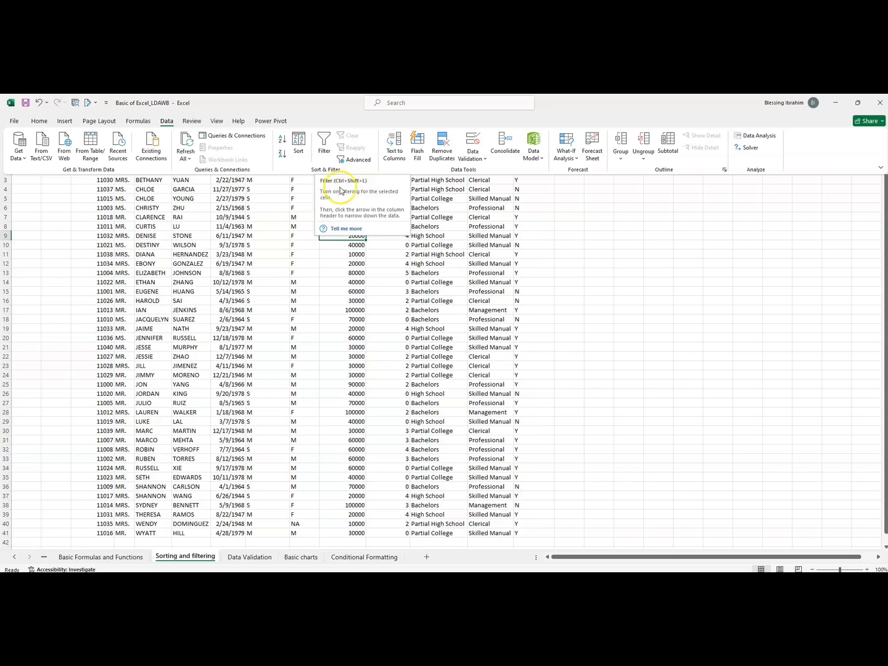
click(178, 217)
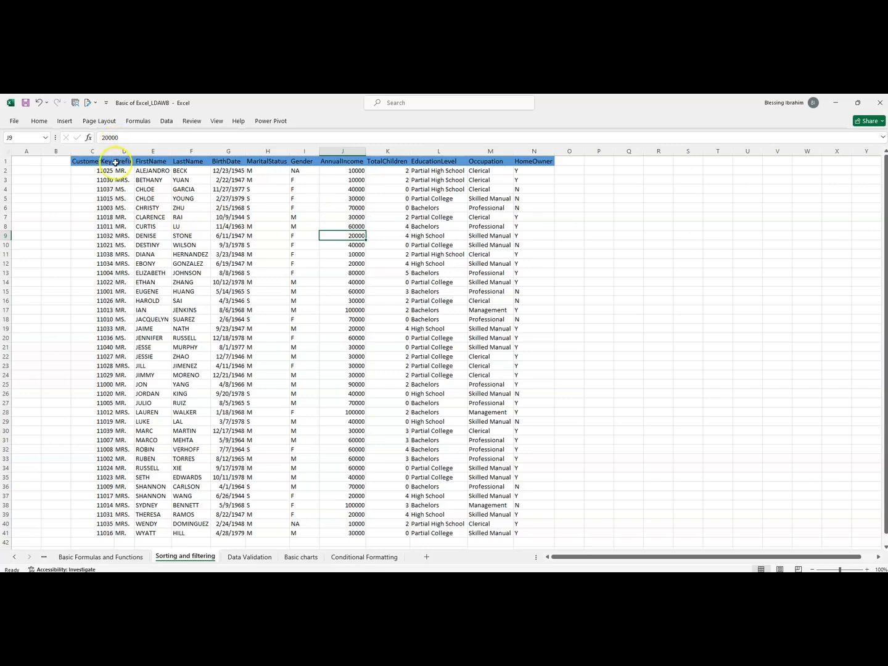
click(121, 161)
click(167, 121)
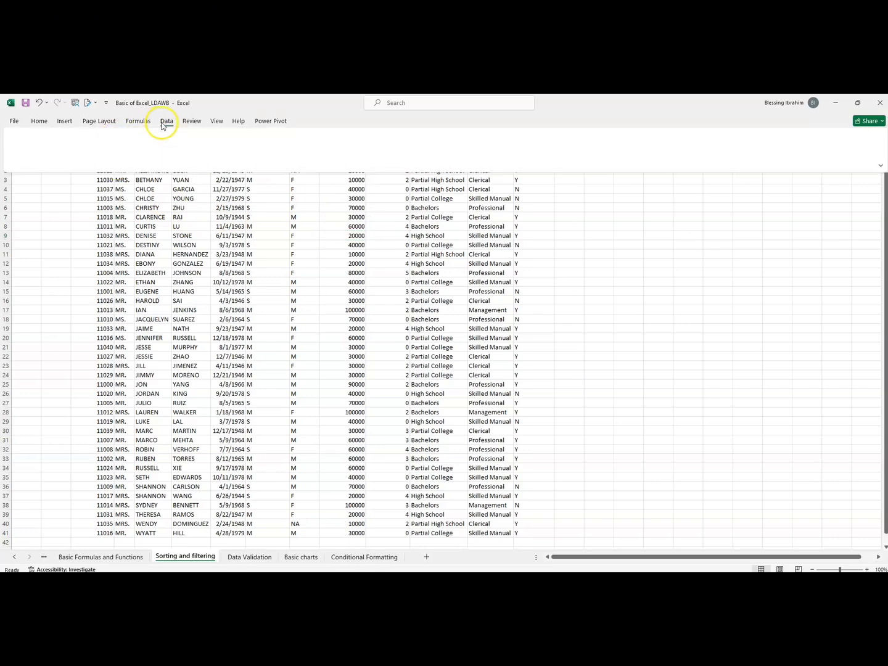
click(128, 210)
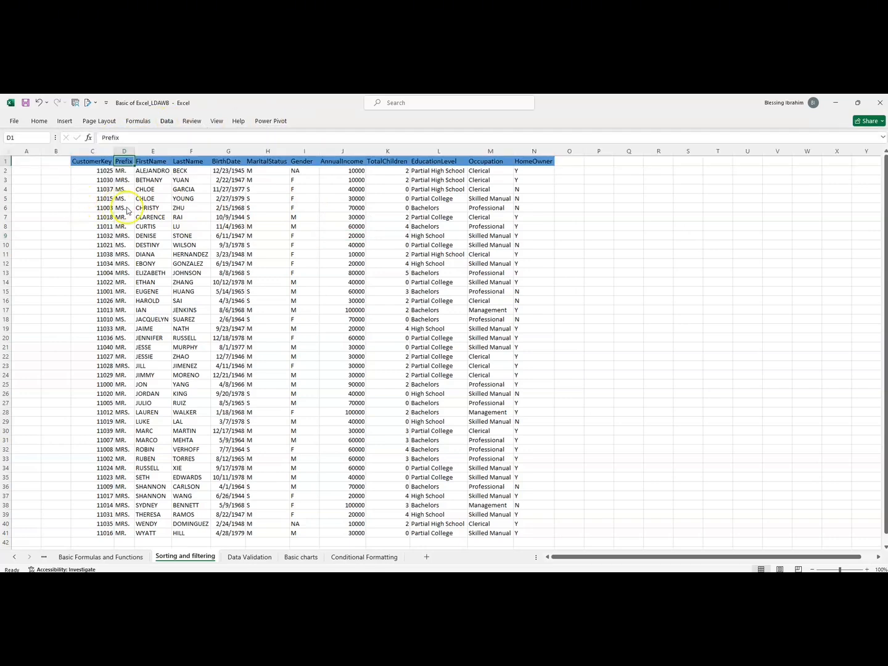
click(126, 173)
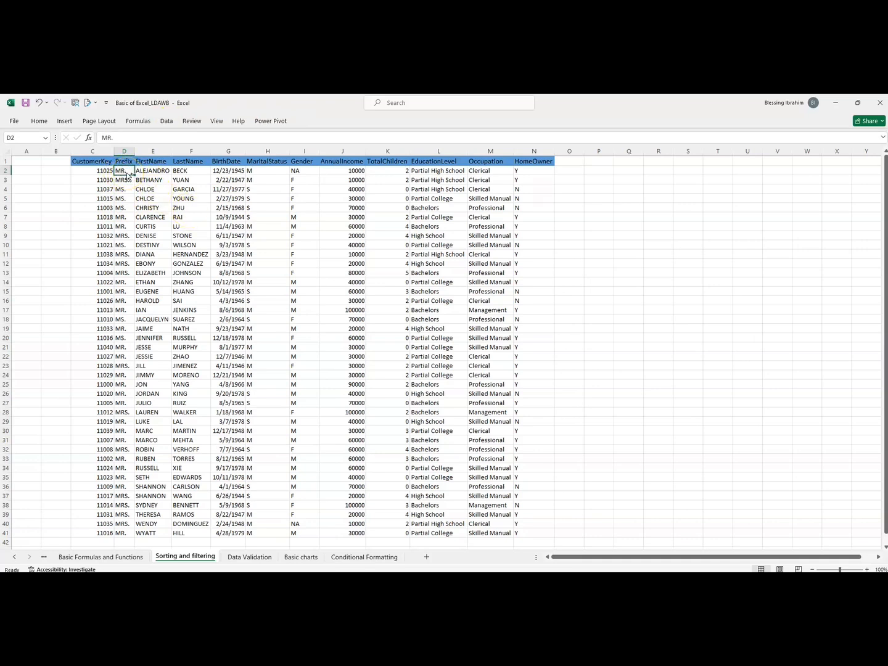
key(ctrl+shift+l)
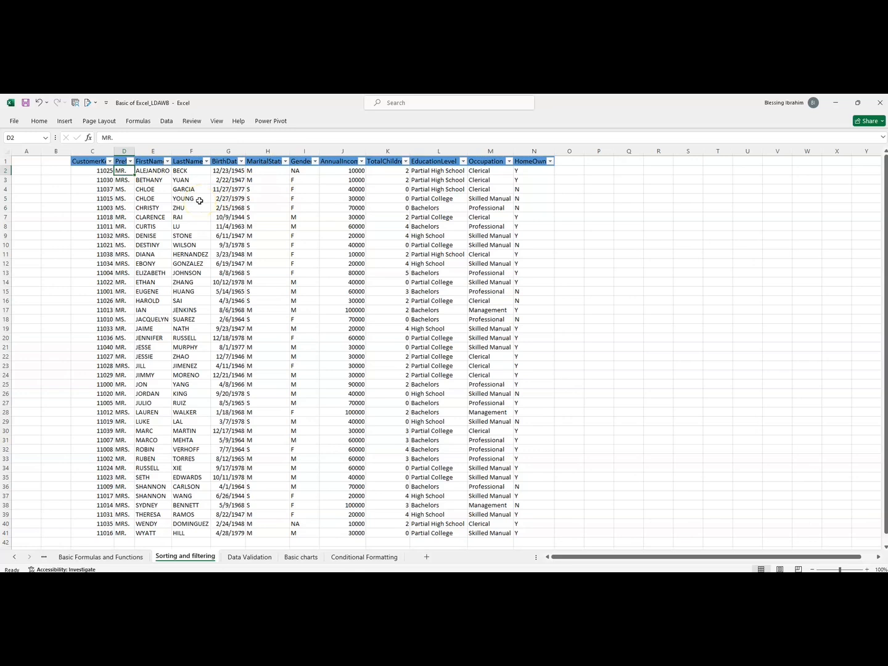
Filter the Occupation column to show only Skilled Manual customers.
click(509, 163)
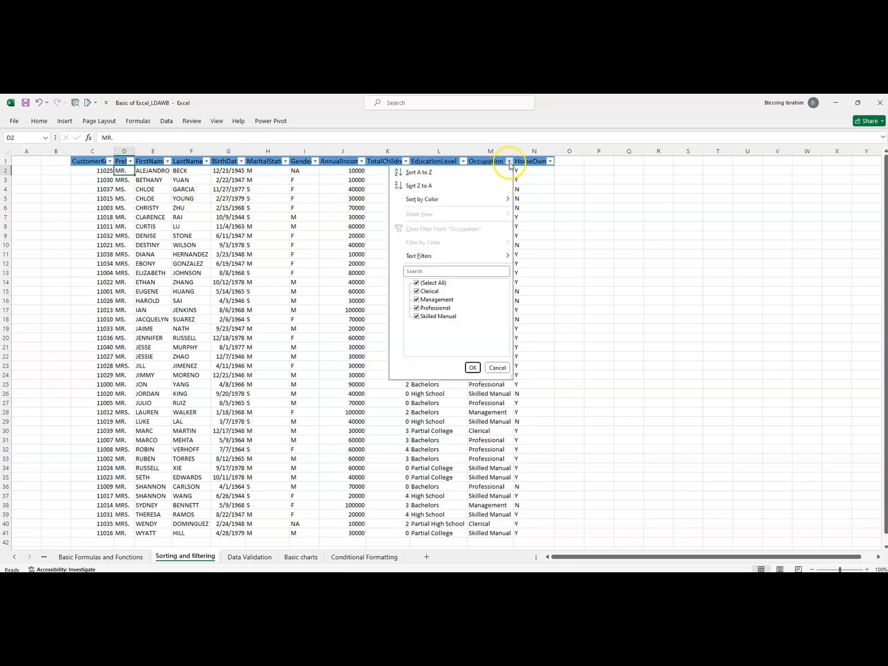
click(418, 284)
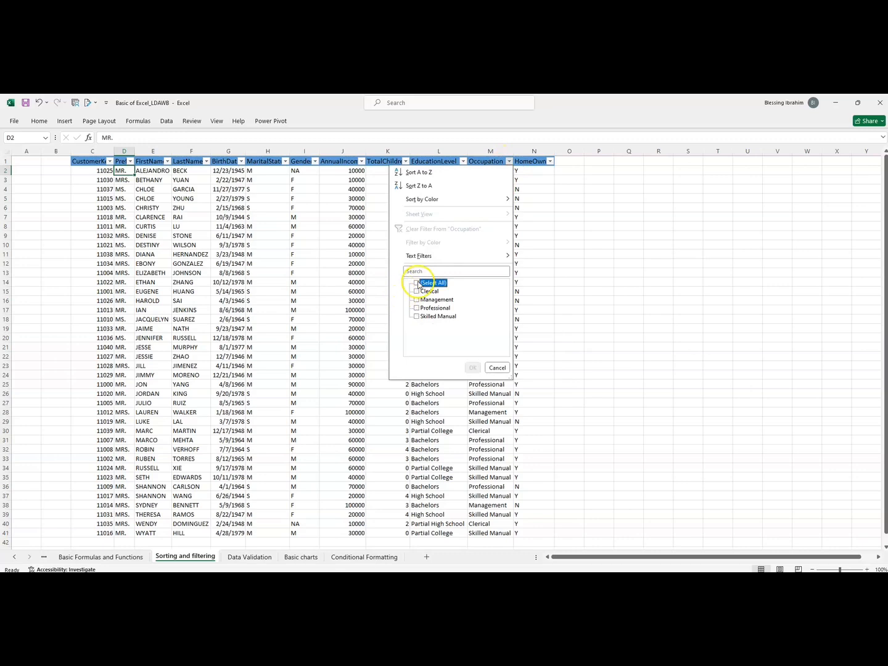
click(417, 316)
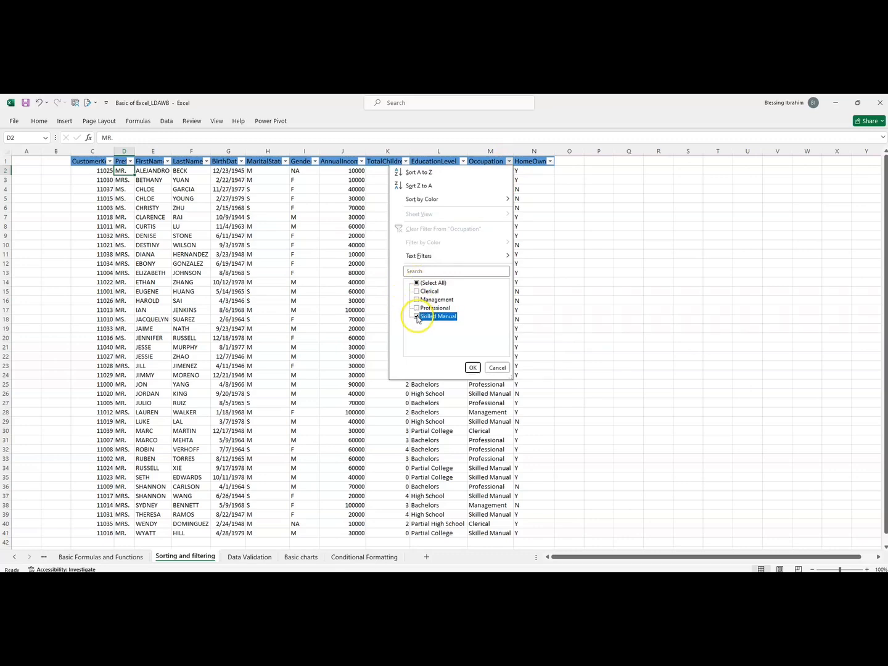
click(473, 368)
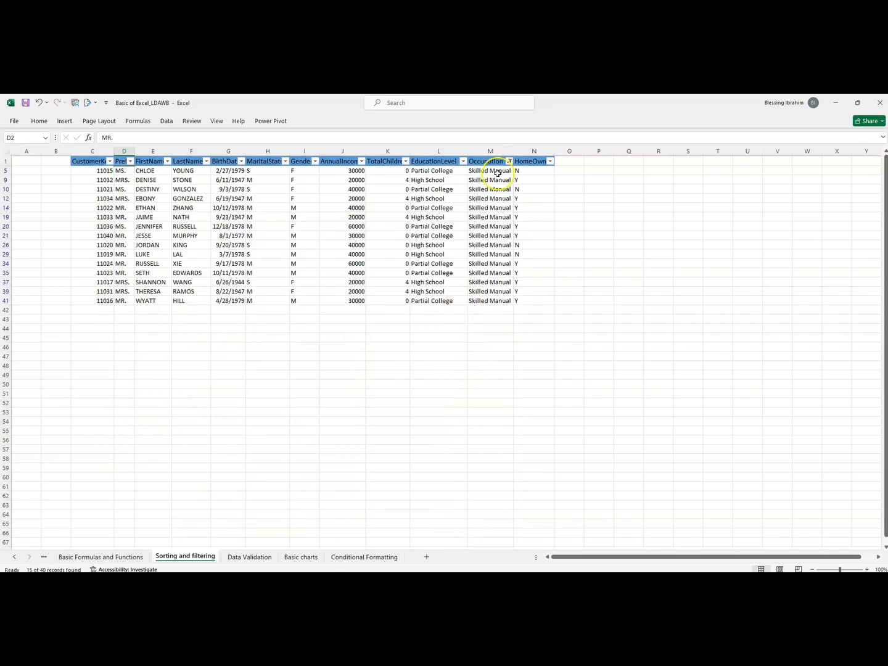
Narrow the filtered table further by keeping only the Y entries in the HomeOwner column.
click(550, 164)
click(459, 282)
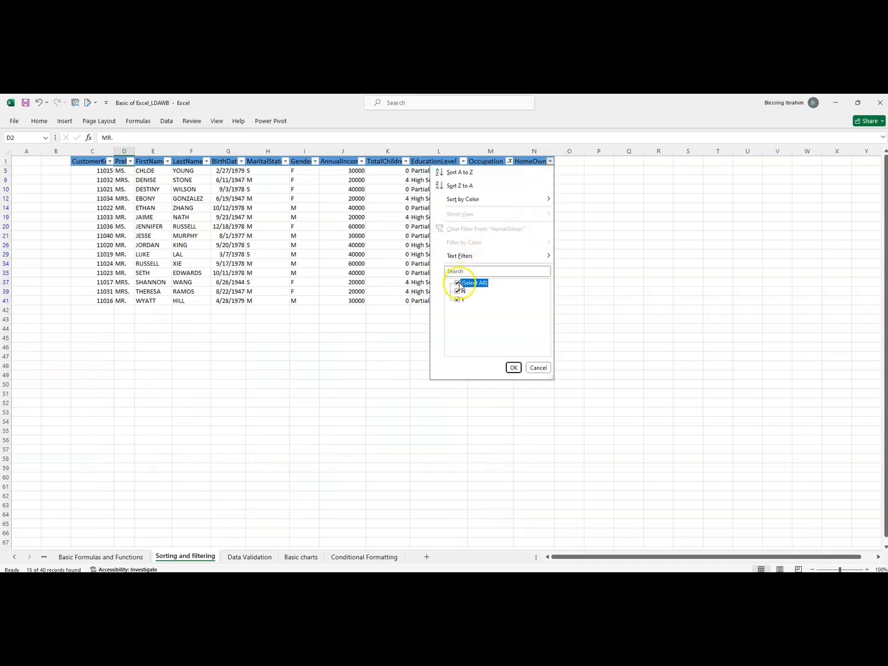
click(458, 300)
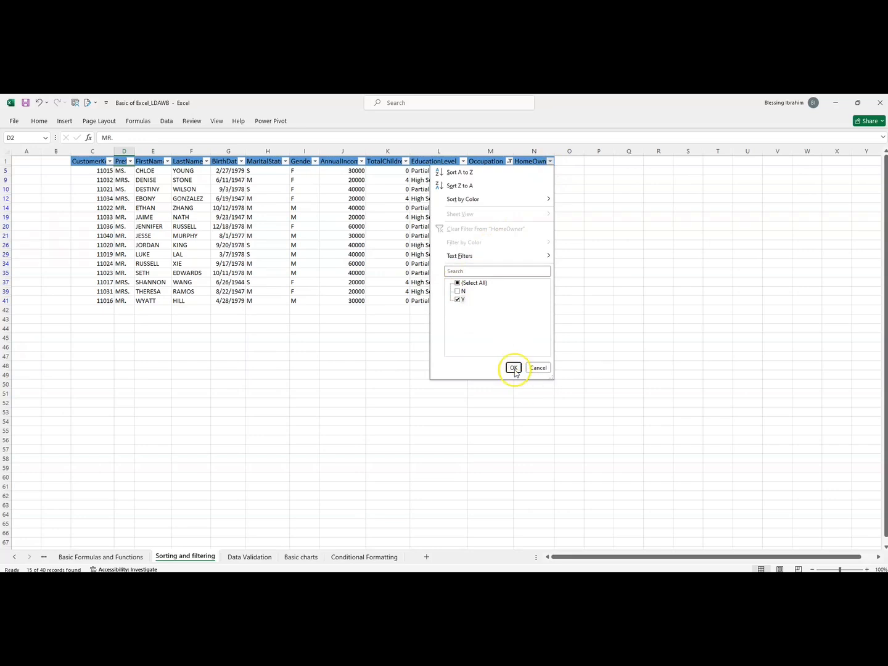
click(512, 368)
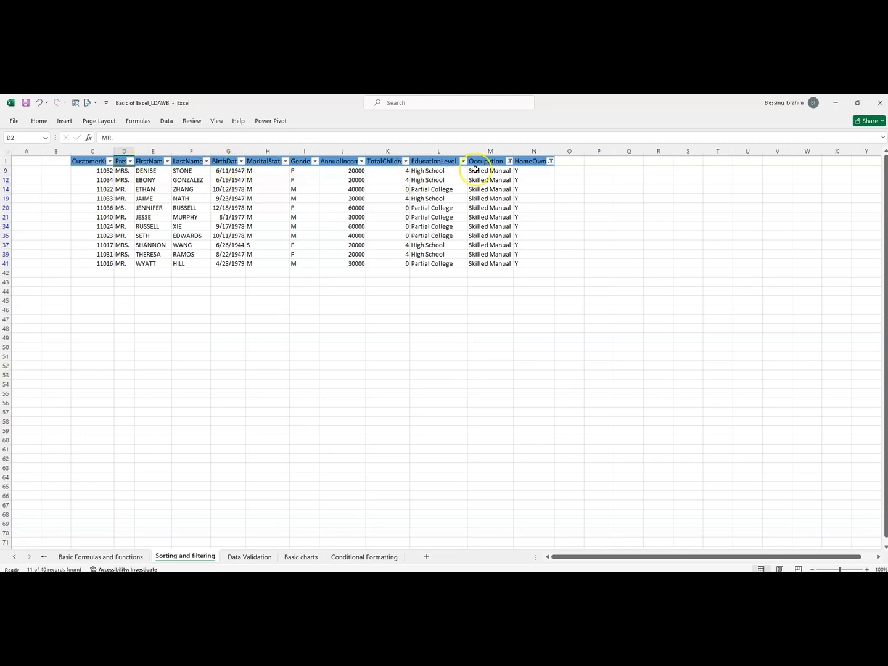
mouse_move(509, 166)
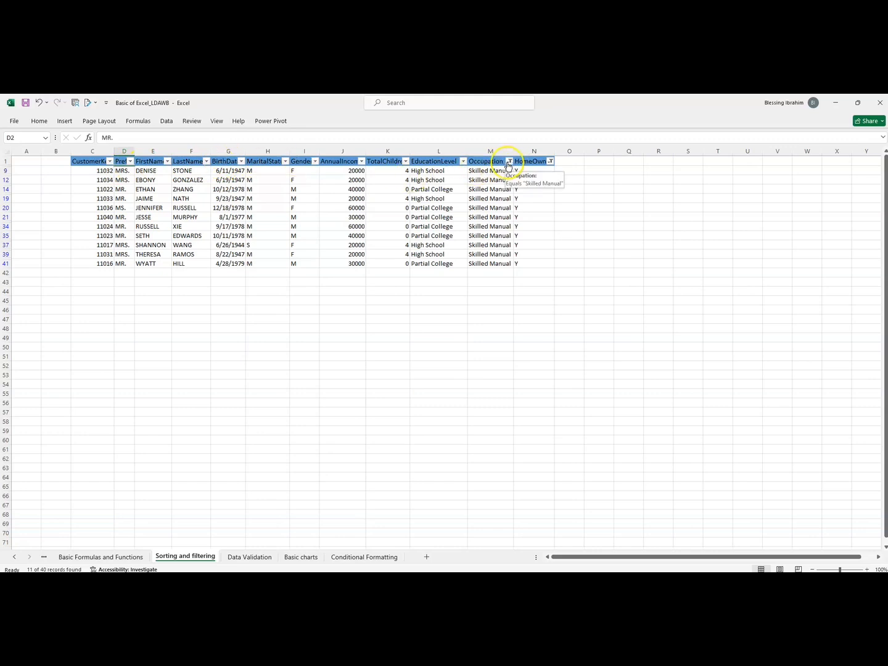